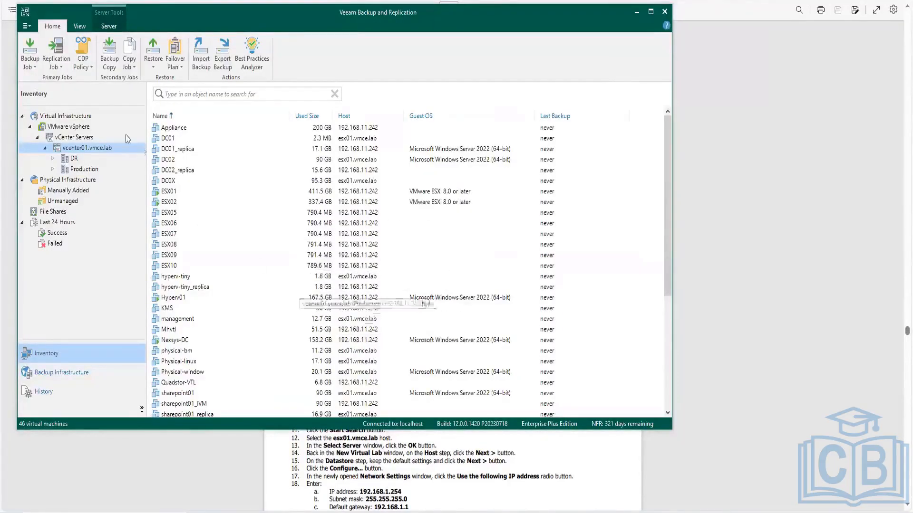
Step: Open the SureBackup section of the backup infrastructure and consult Lab 8.1 Task 1 in Veeam_LAB_Guide.pdf
left_click(90, 376)
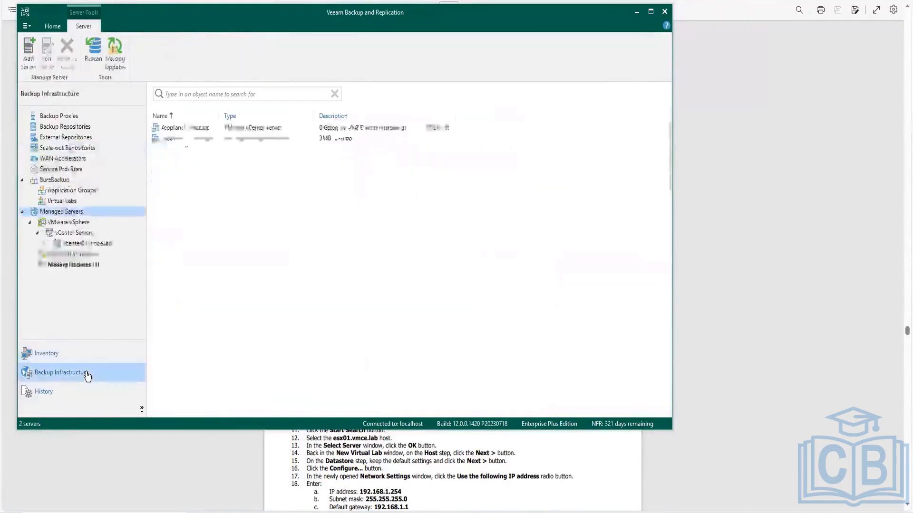
left_click(56, 180)
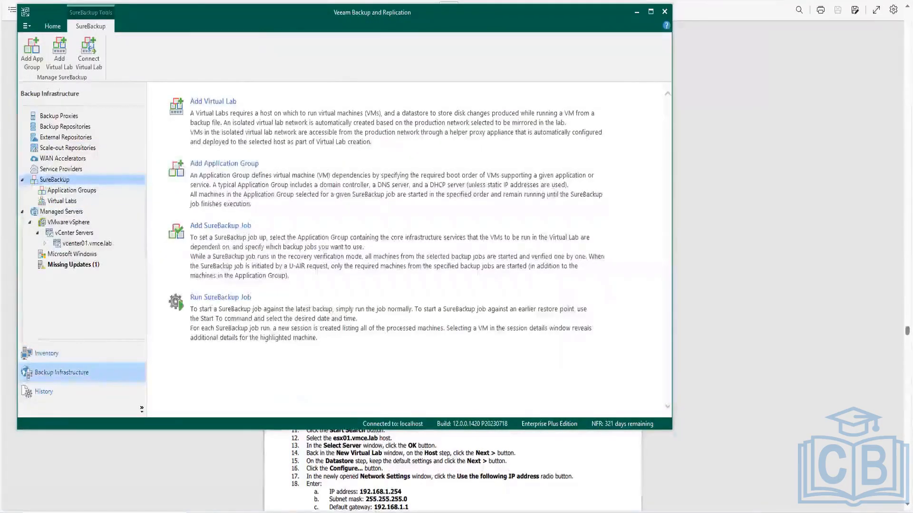
mouse_move(222, 511)
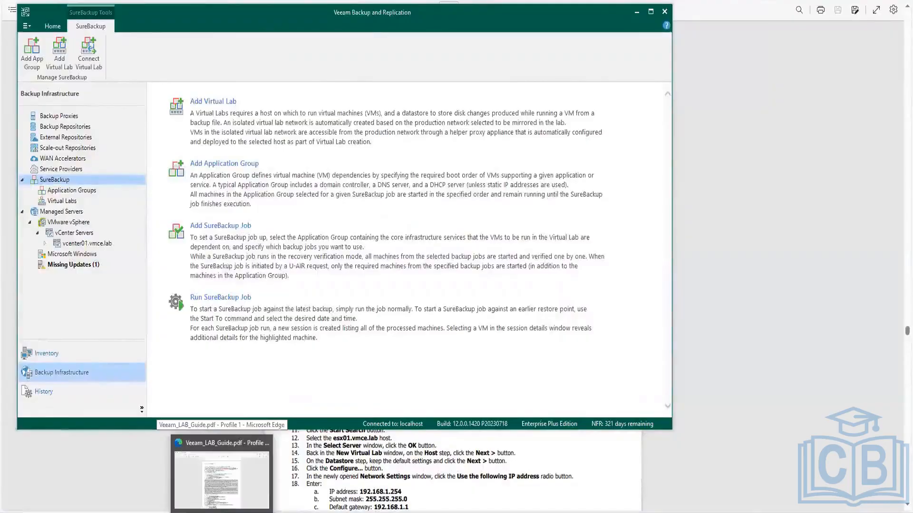
left_click(221, 511)
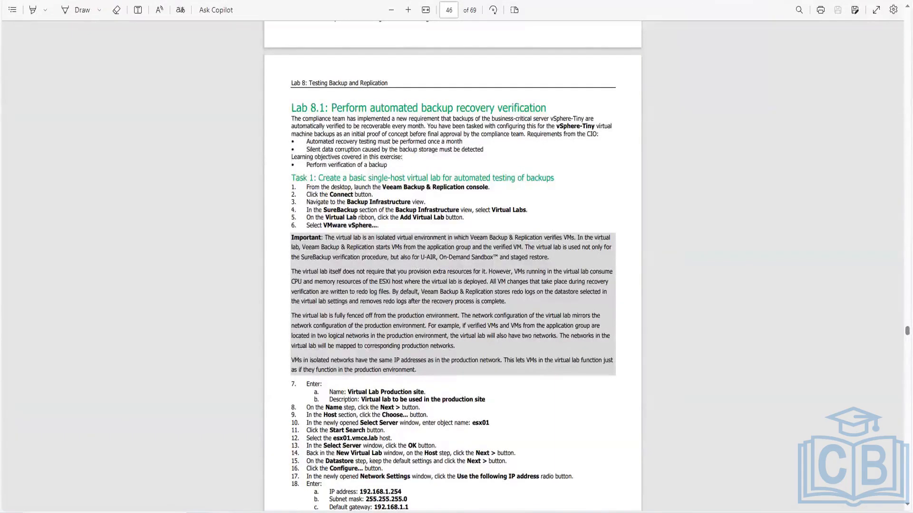
left_click(221, 512)
Step: Start creating a new virtual lab and accept the default name Virtual Lab 1 and its description
left_click(214, 101)
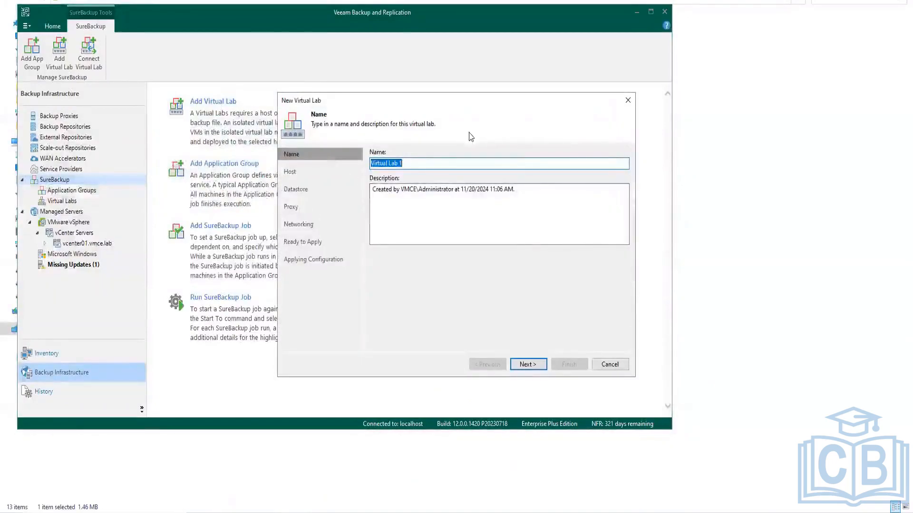
left_click_drag(482, 103, 272, 116)
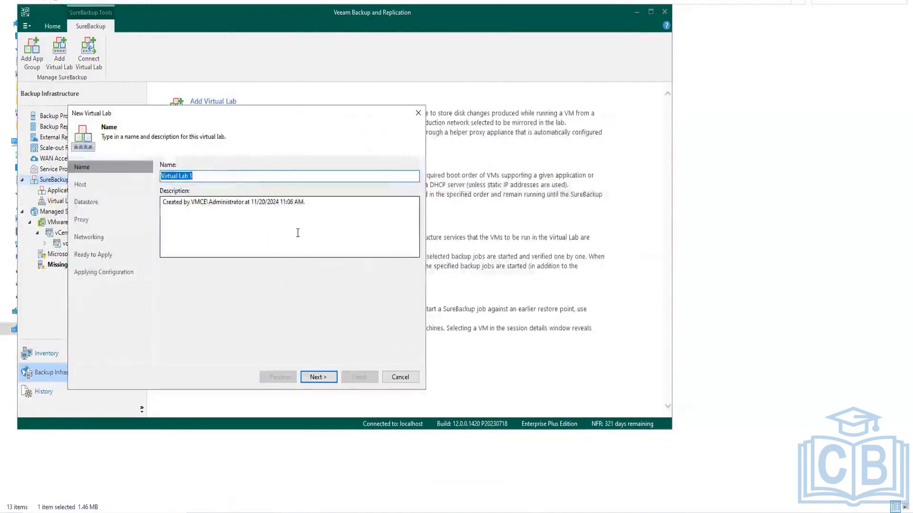
left_click(327, 378)
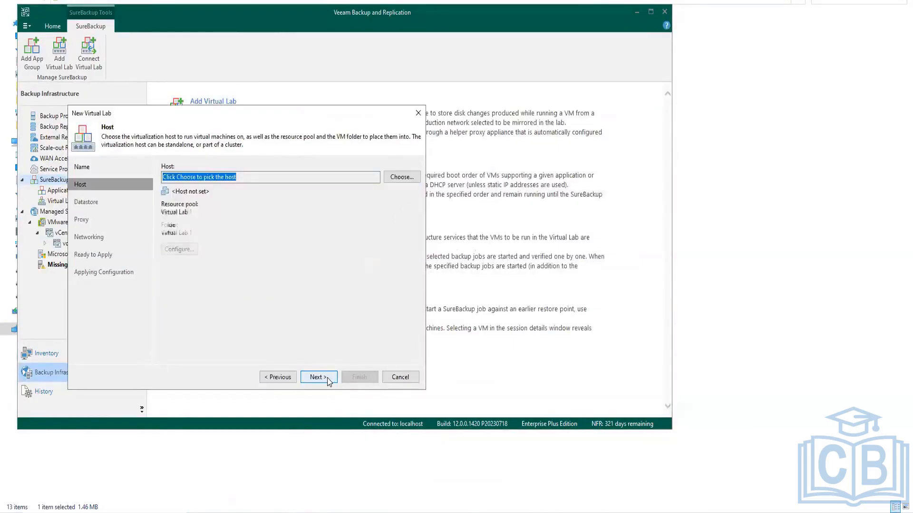
Step: Choose esx02.vmce.lab from the DR datacenter as the virtual lab's host and continue to the datastore settings
left_click(401, 177)
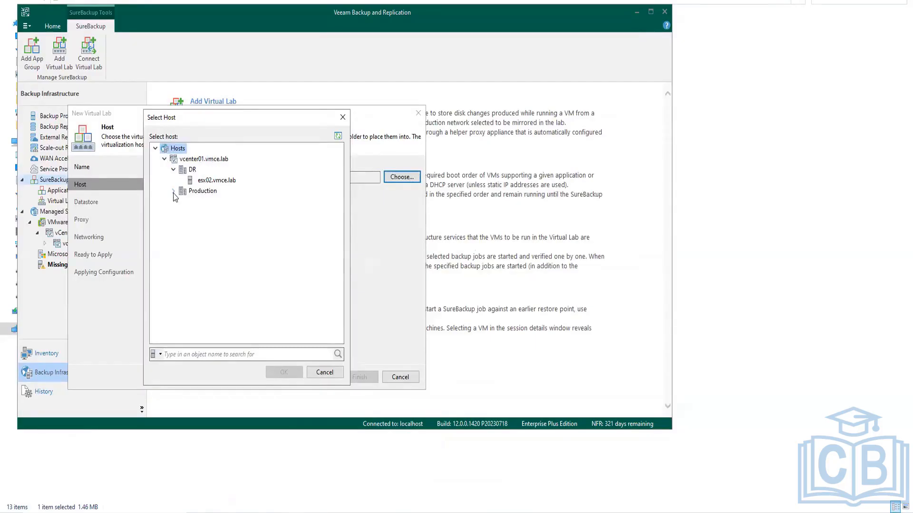
left_click(174, 192)
left_click(227, 185)
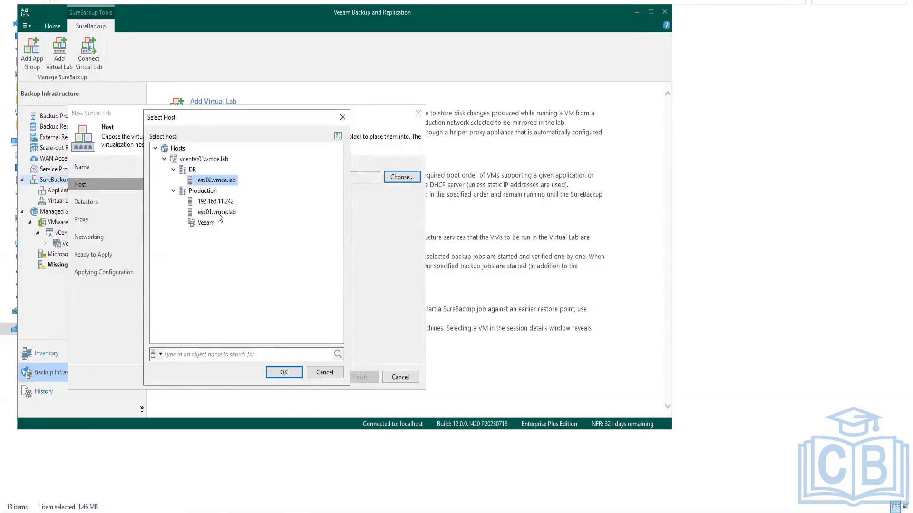
left_click(292, 374)
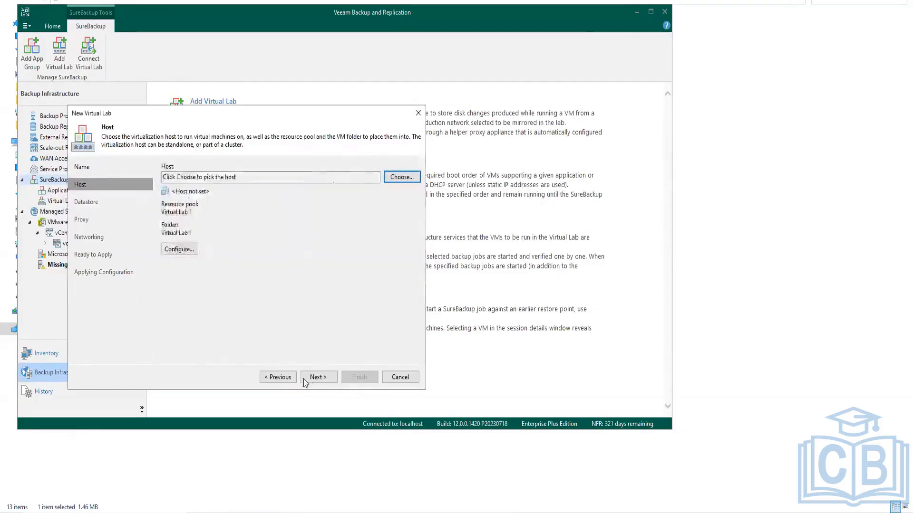
left_click(331, 377)
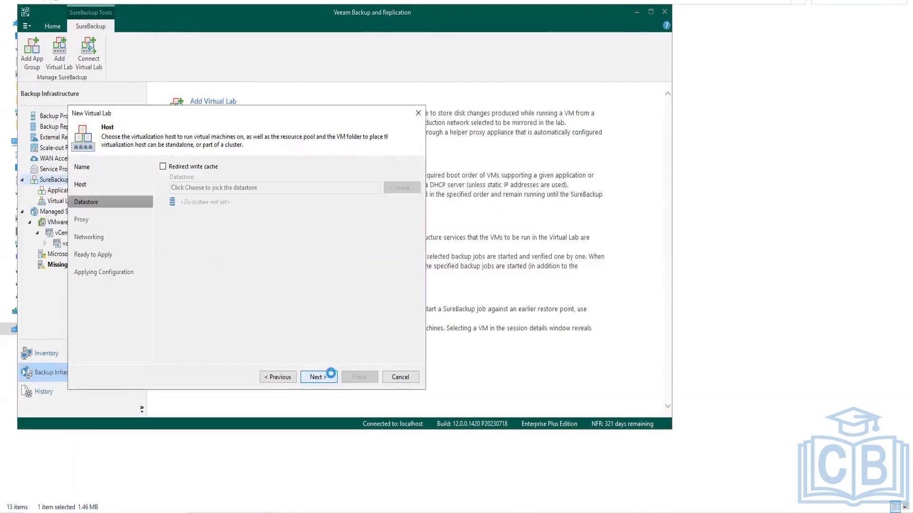
left_click(284, 377)
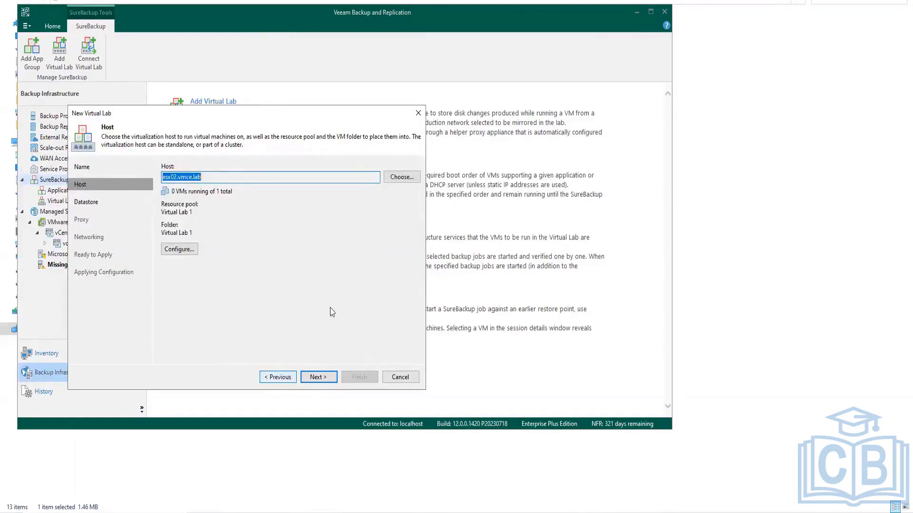
left_click(402, 177)
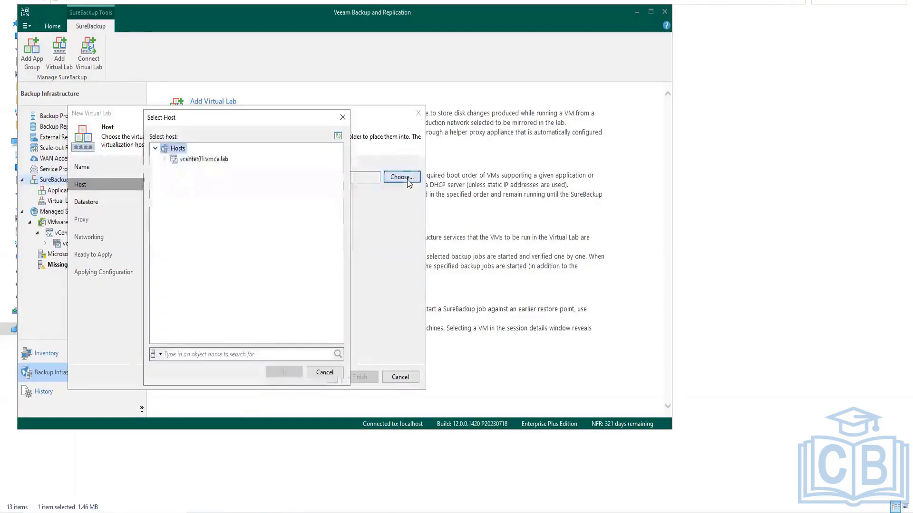
left_click(165, 160)
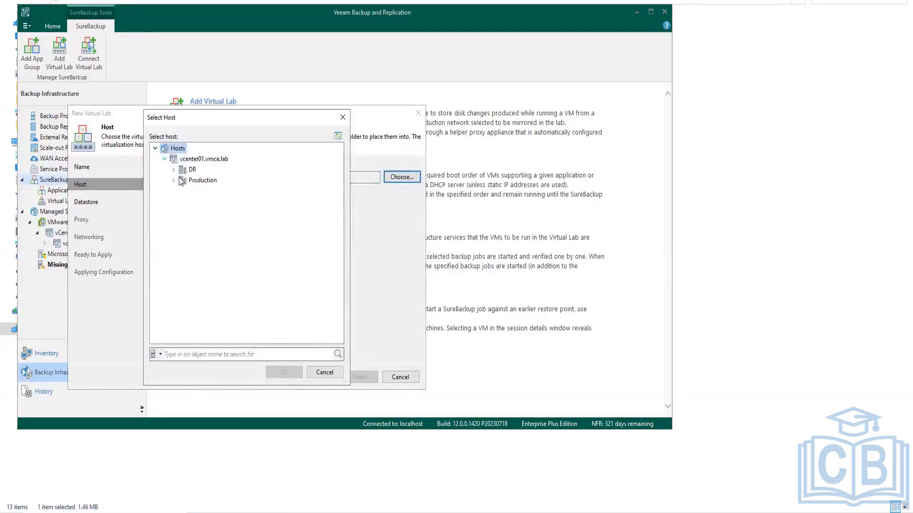
left_click(330, 373)
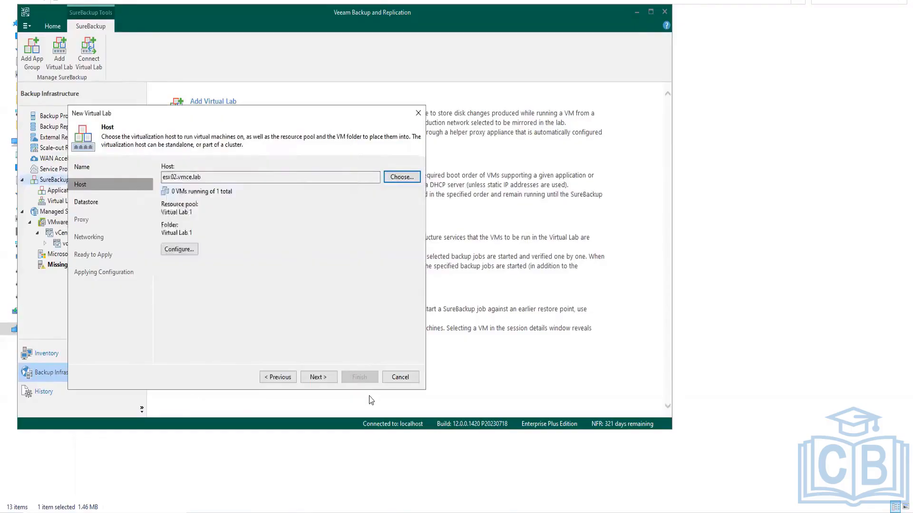
left_click(321, 378)
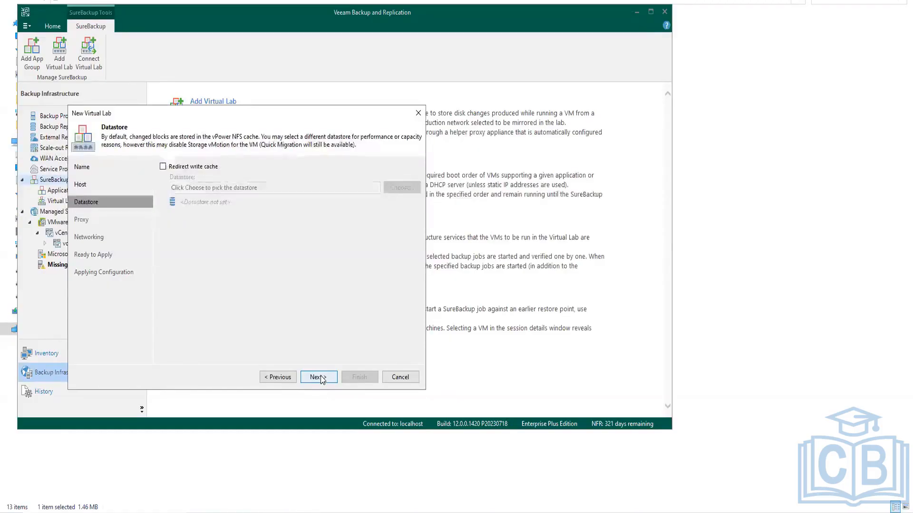
Step: Keep the default datastore, proxy and basic single-host networking settings, apply the configuration, and finish the virtual lab
left_click(320, 378)
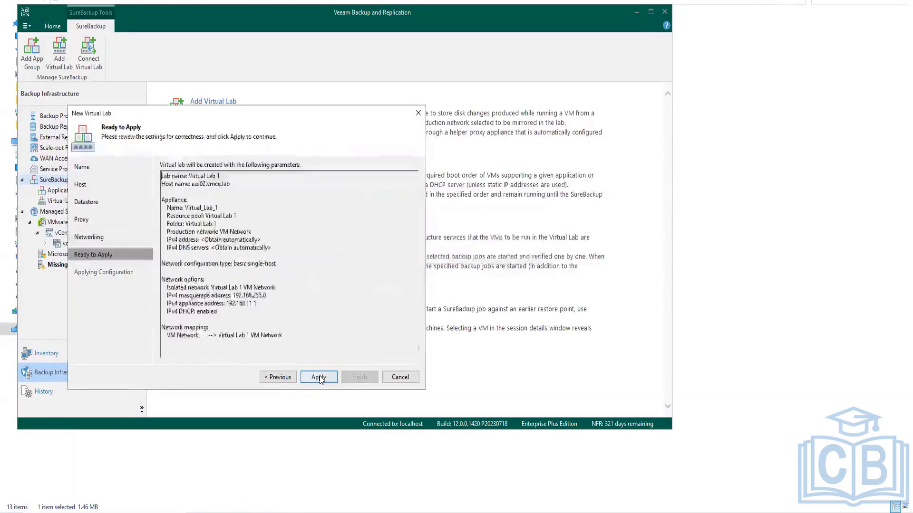
left_click(318, 378)
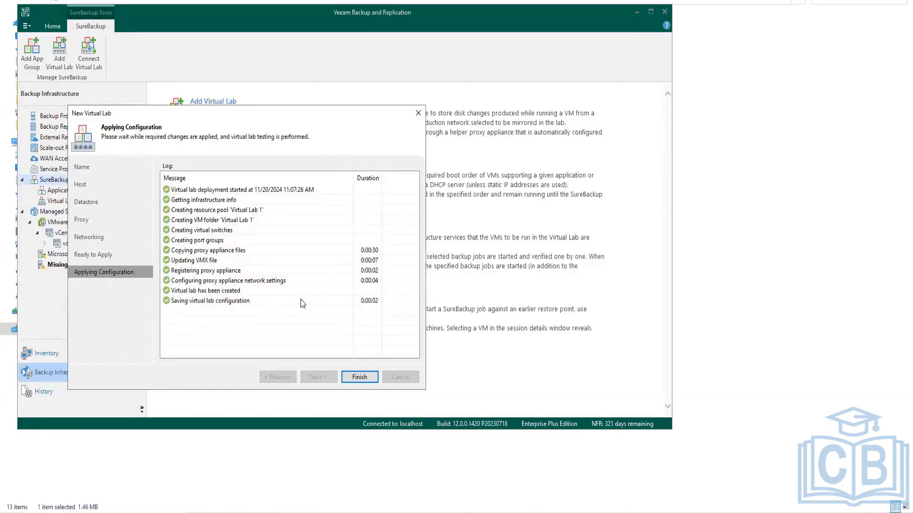
left_click(359, 377)
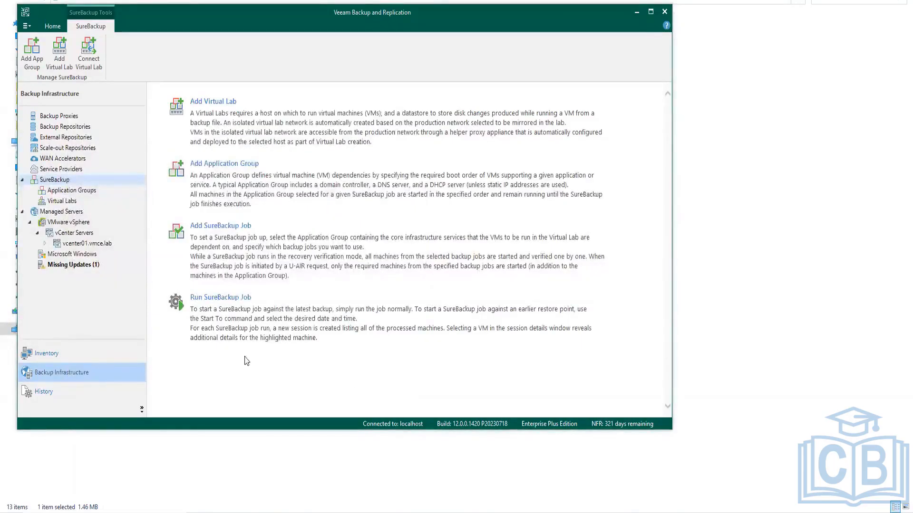
Step: Open the list of virtual labs under SureBackup and select Virtual Lab 1
left_click(81, 192)
left_click(66, 201)
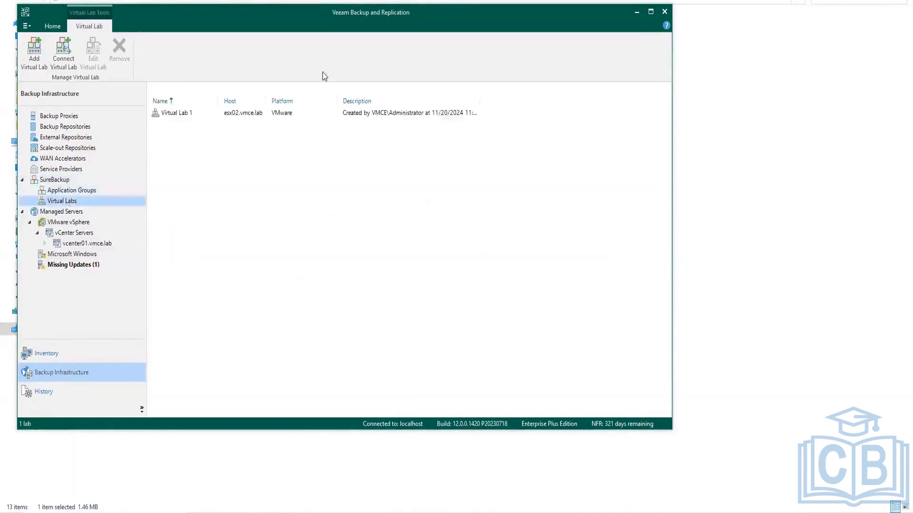
left_click(295, 116)
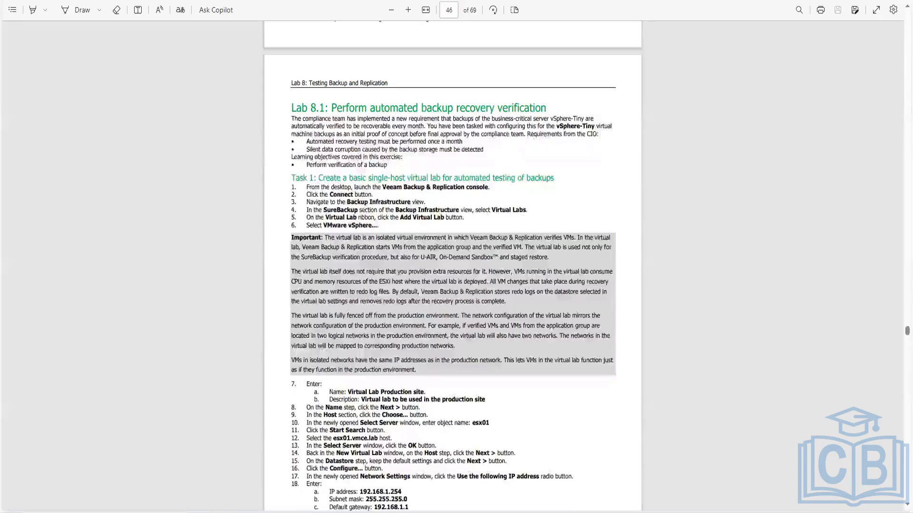
Step: Read Task 2 on creating a SureBackup job in the PDF lab guide, and return to Veeam Backup and Replication
scroll(338, 435, "down", 2)
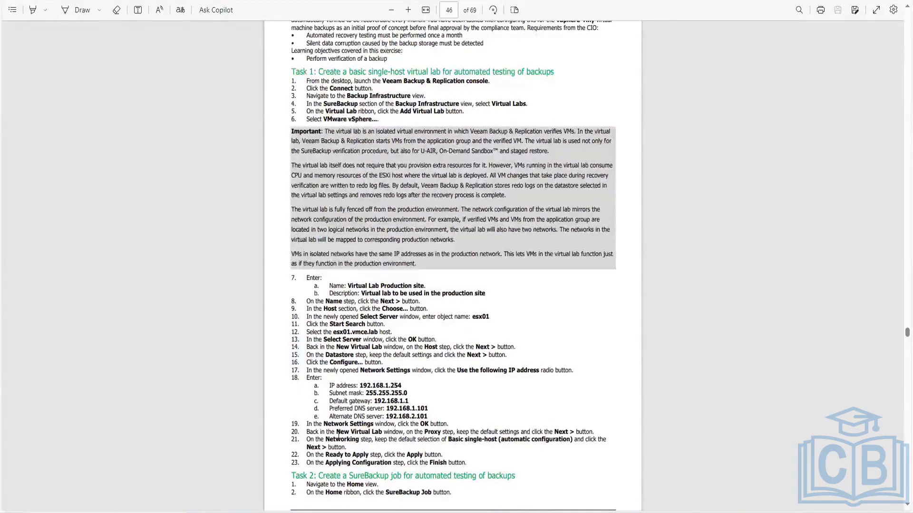
scroll(338, 434, "down", 1)
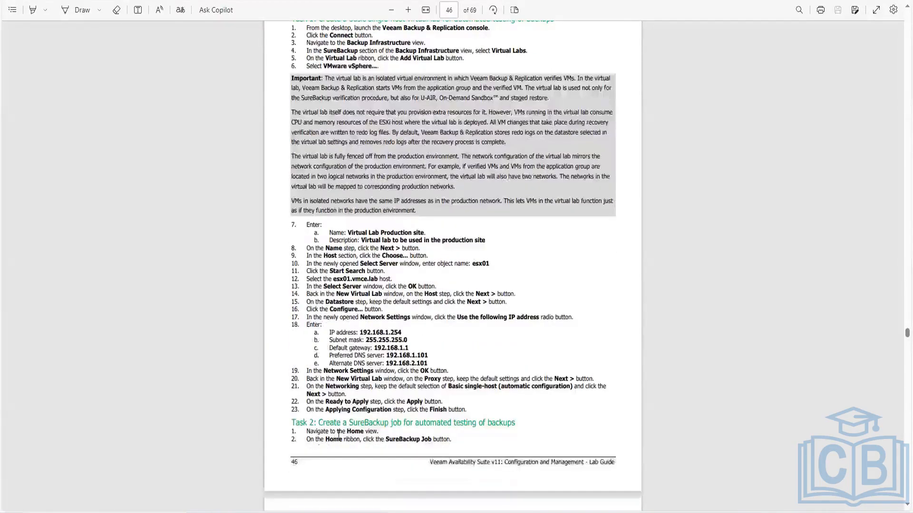
scroll(338, 434, "down", 3)
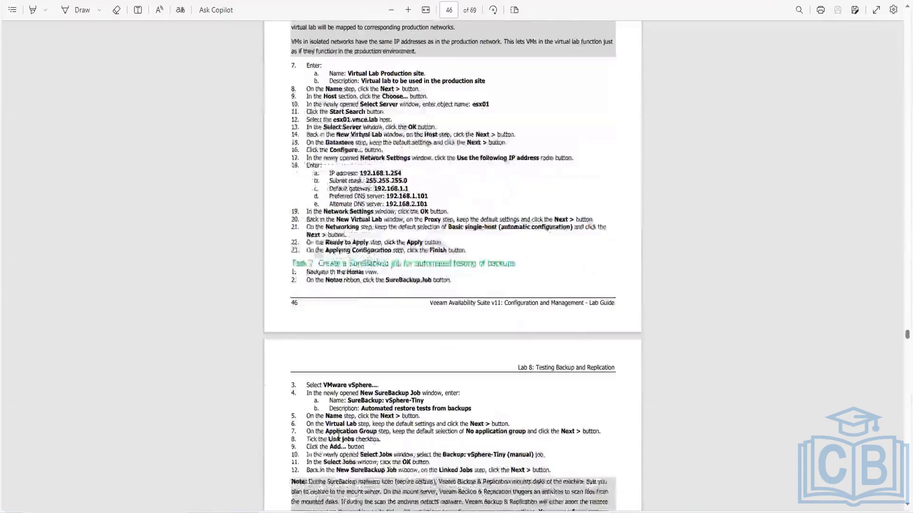
scroll(331, 379, "down", 1)
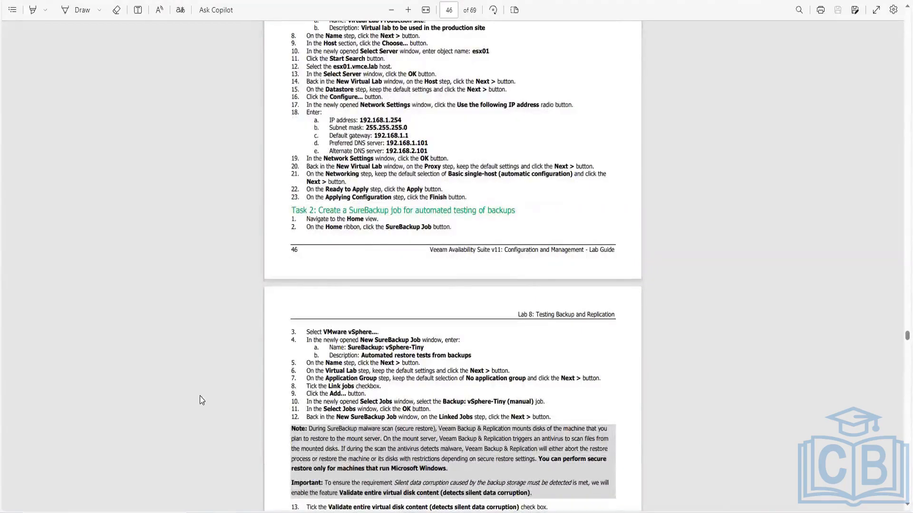
key("alt+Tab")
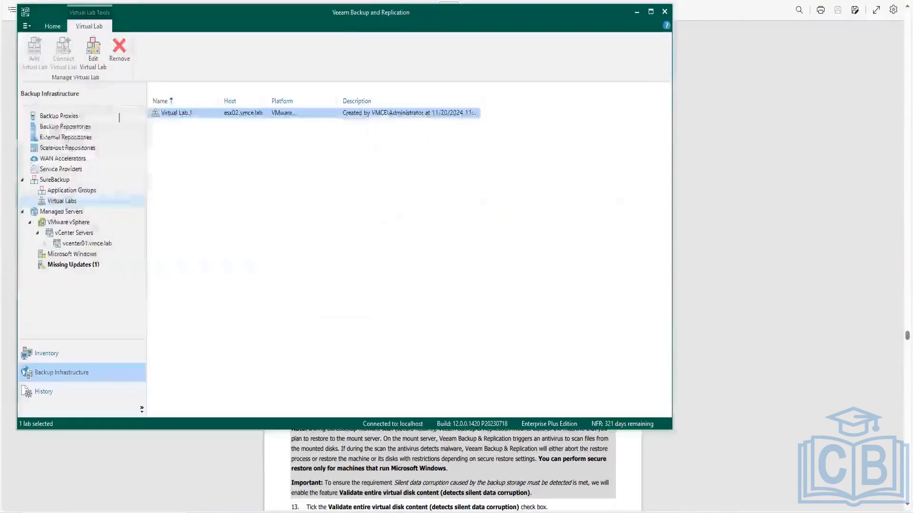
Step: Examine the inventory's successful sessions, vCenter servers, virtual infrastructure and available job commands, and return to the backup infrastructure
left_click(52, 28)
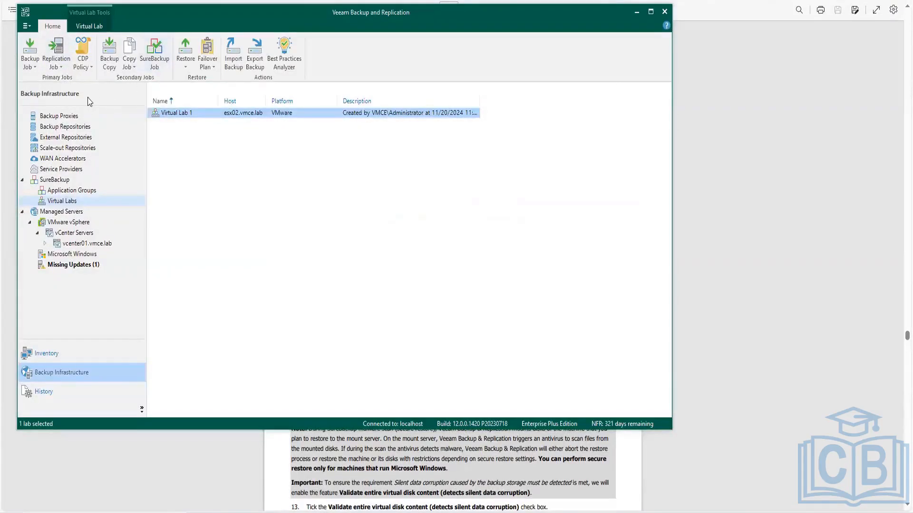
left_click(48, 354)
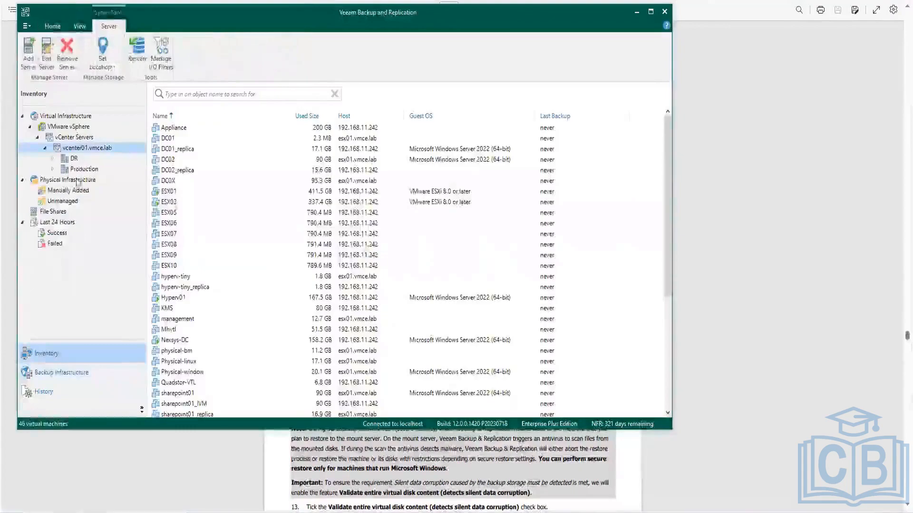
left_click(57, 234)
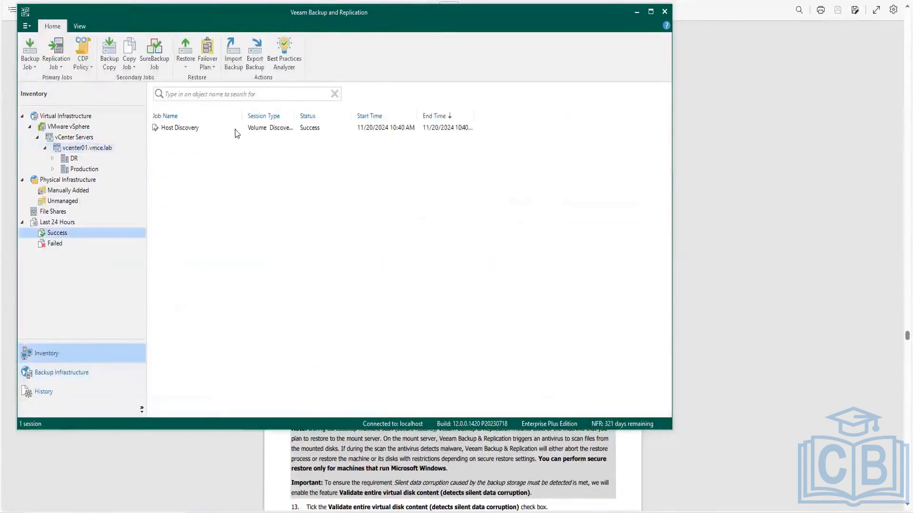
left_click(75, 138)
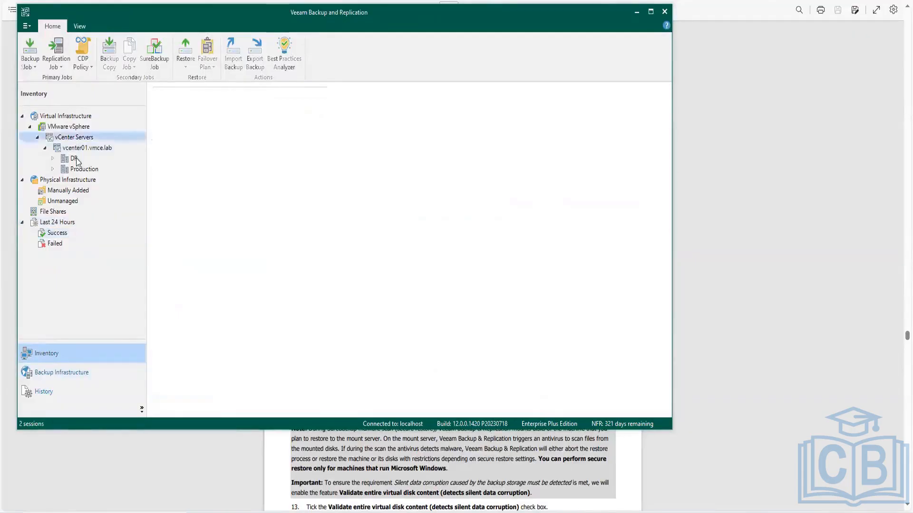
left_click(51, 26)
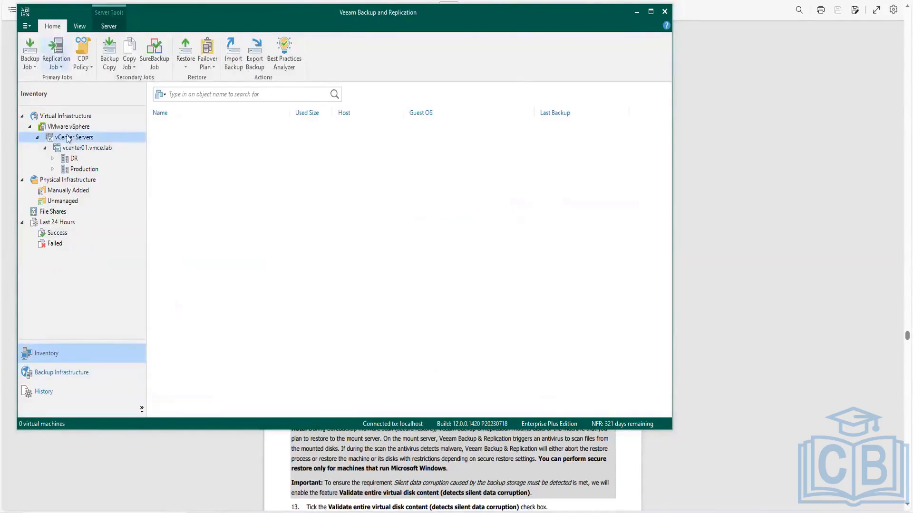
left_click(69, 117)
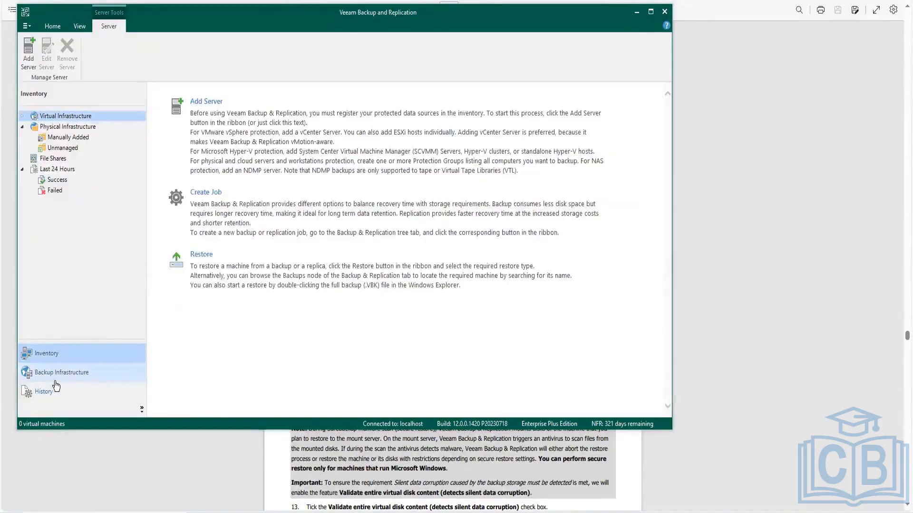
left_click(53, 26)
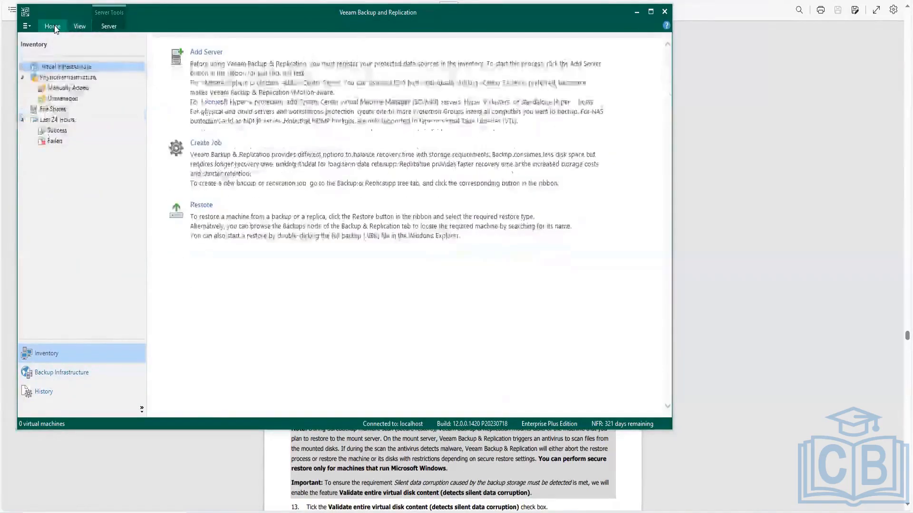
left_click(54, 27)
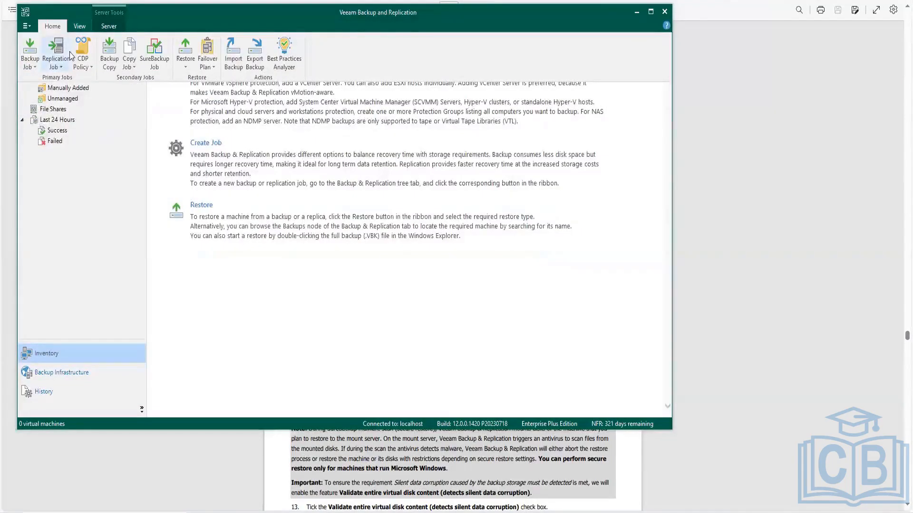
left_click(71, 376)
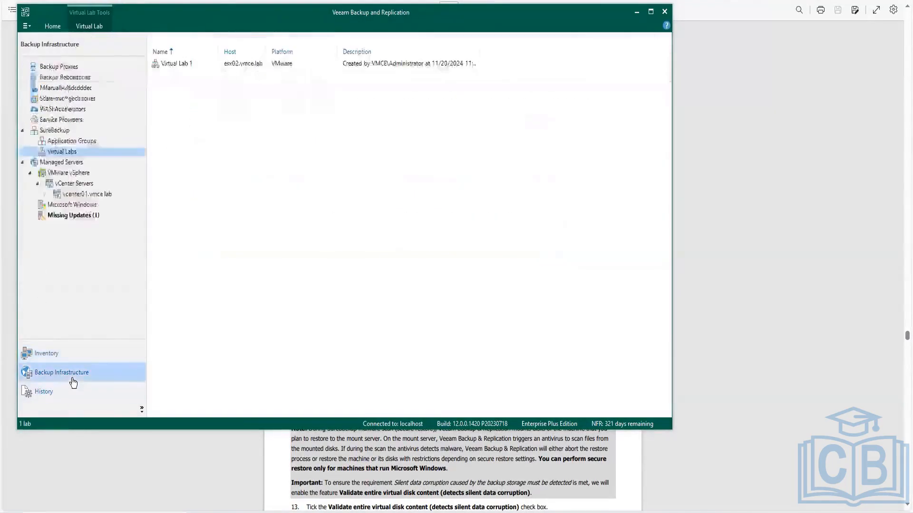
Step: Examine the inventory's views, the virtual machines under vcenter01.vmce.lab and its DR datacenter, and the available job commands
left_click(53, 361)
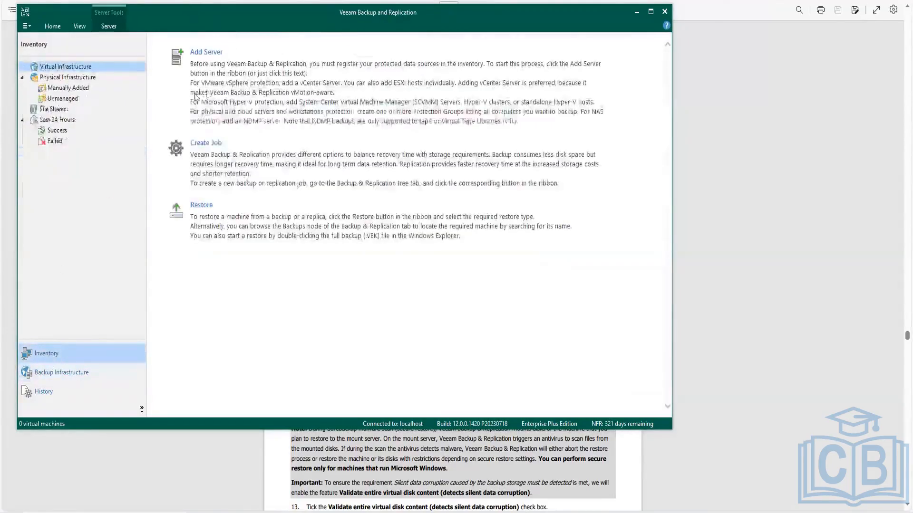
left_click_drag(212, 22, 223, 91)
left_click(94, 98)
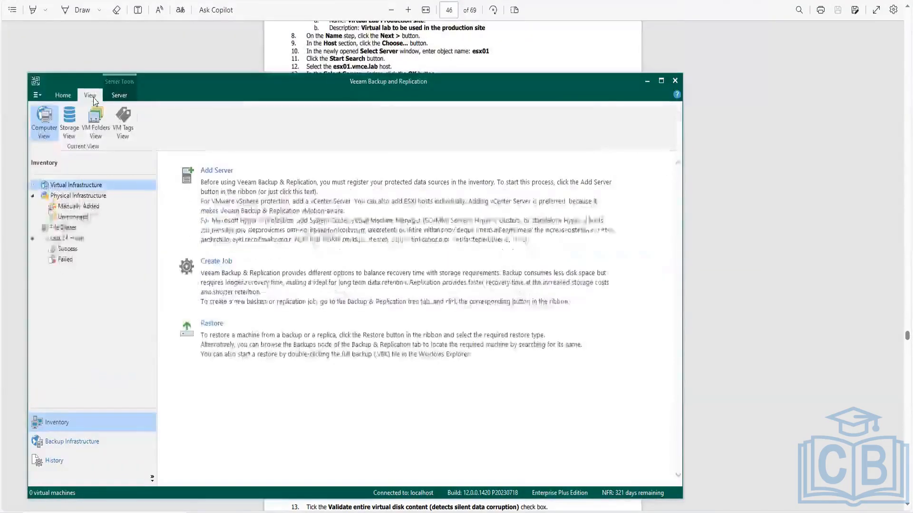
left_click(34, 185)
left_click(91, 219)
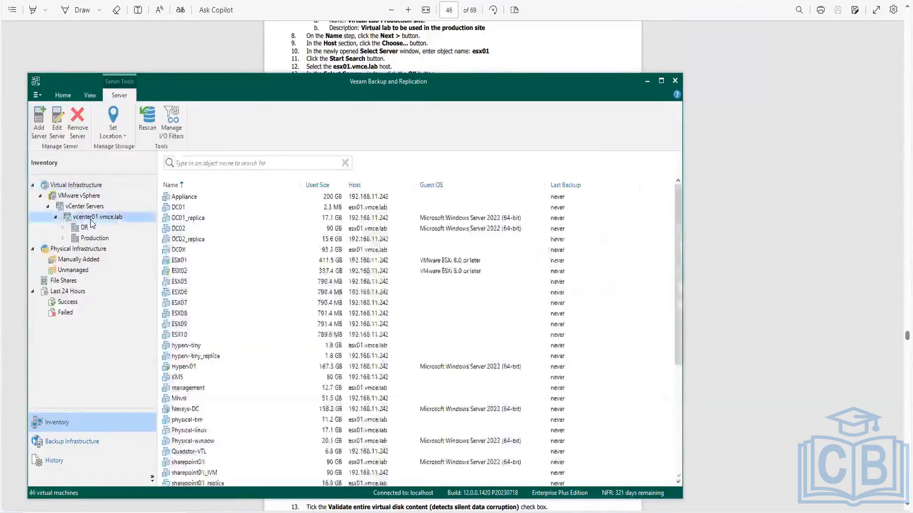
left_click(64, 96)
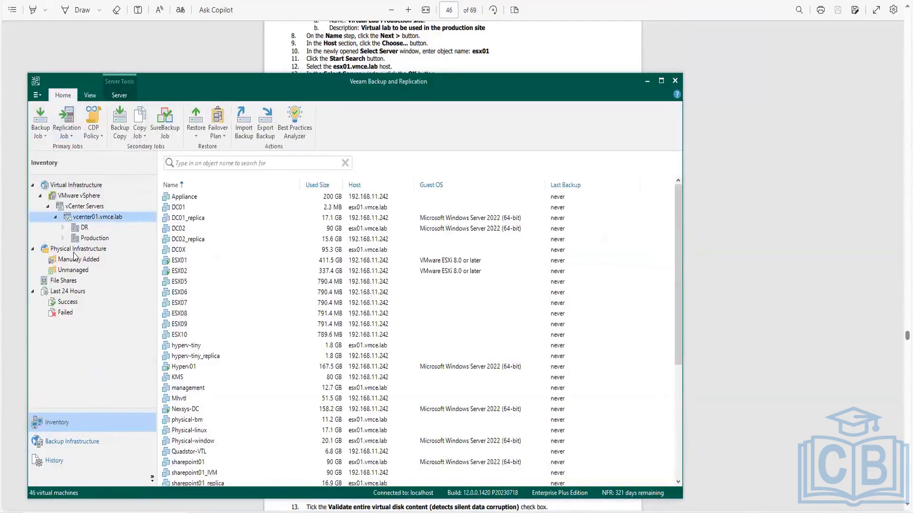
left_click(85, 230)
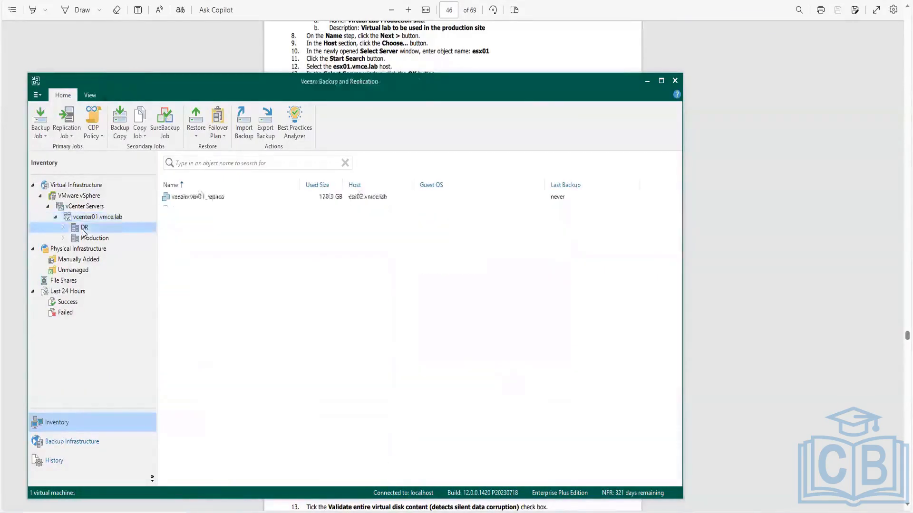
double_click(79, 196)
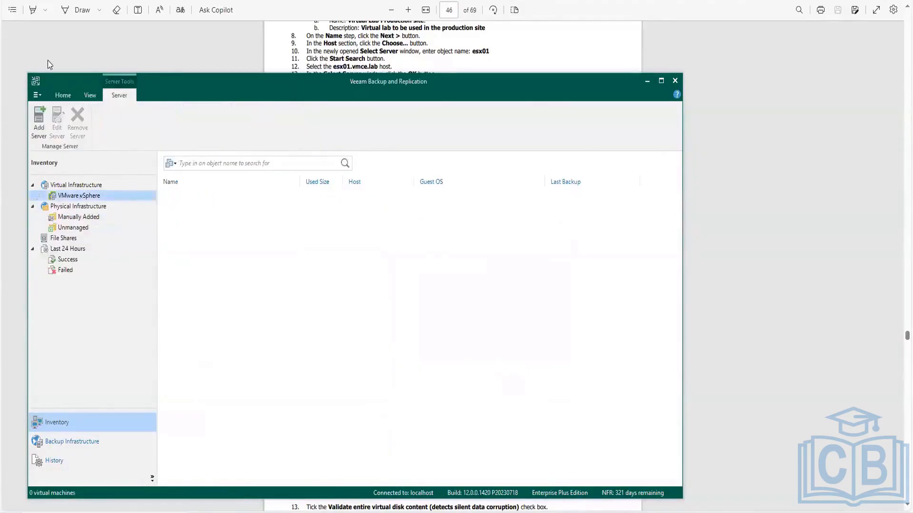
Step: Look through the virtual and physical infrastructure nodes and expand the VMware vSphere tree to its datacenters
left_click(62, 96)
left_click(69, 186)
double_click(69, 187)
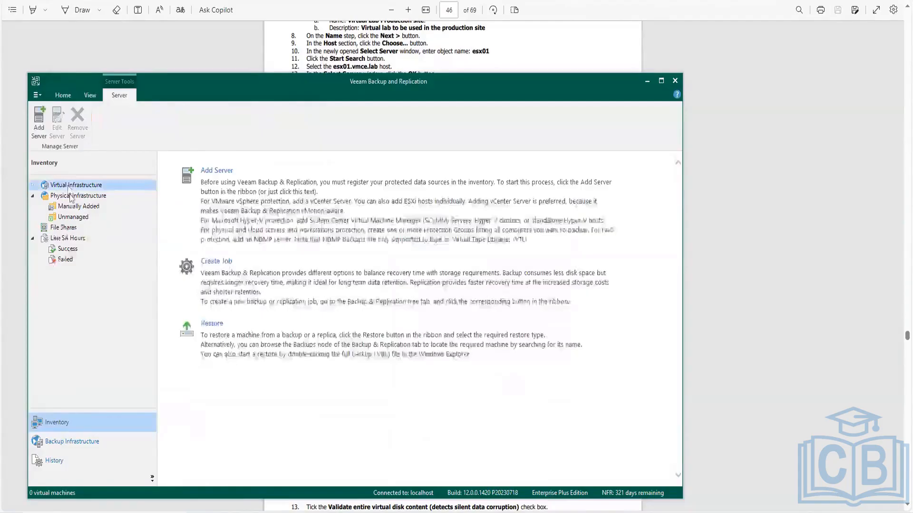
double_click(61, 198)
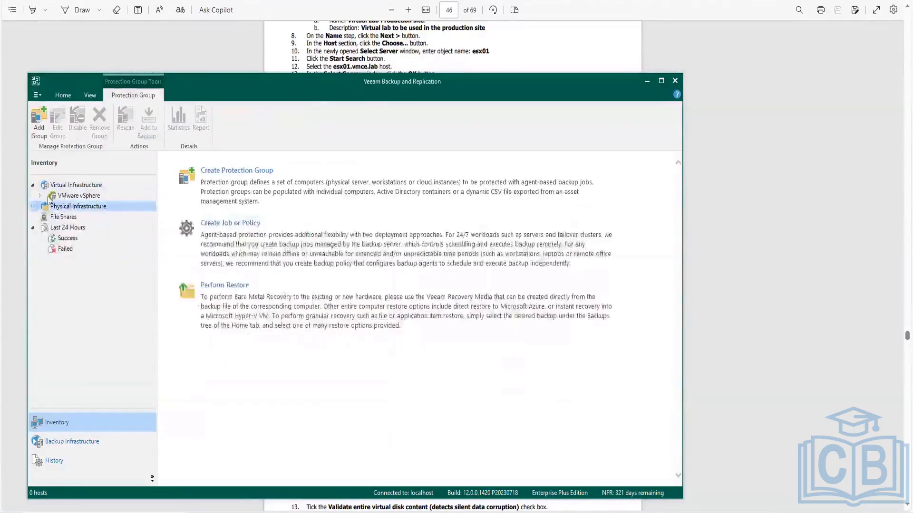
left_click(45, 196)
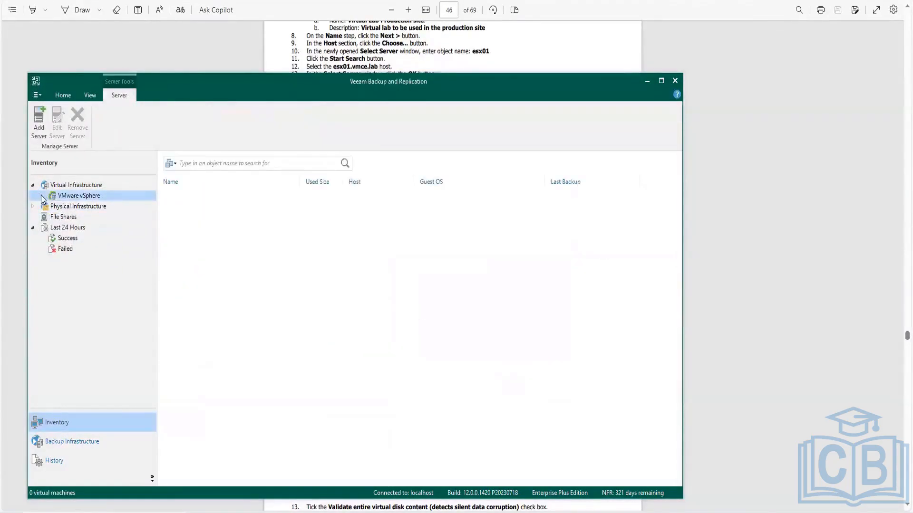
left_click(41, 196)
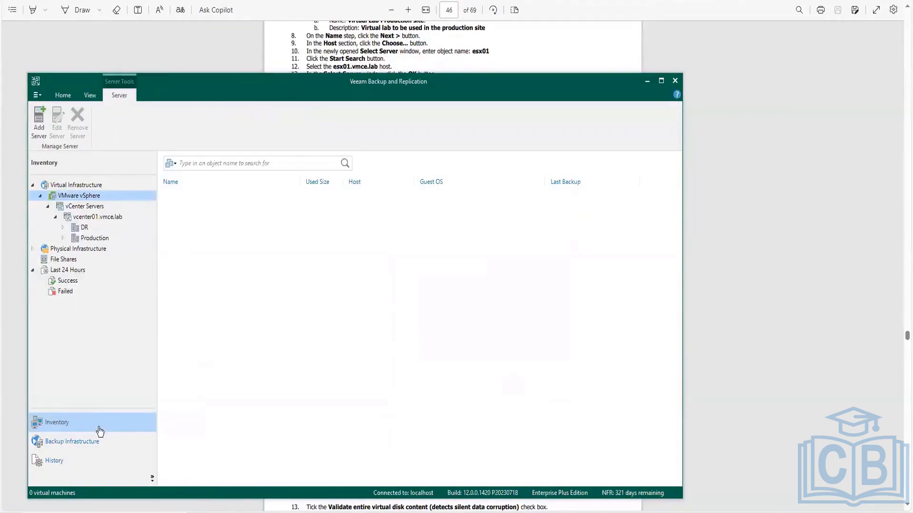
Step: Examine the backup repositories, backup proxies and external repositories in the backup infrastructure
left_click(67, 442)
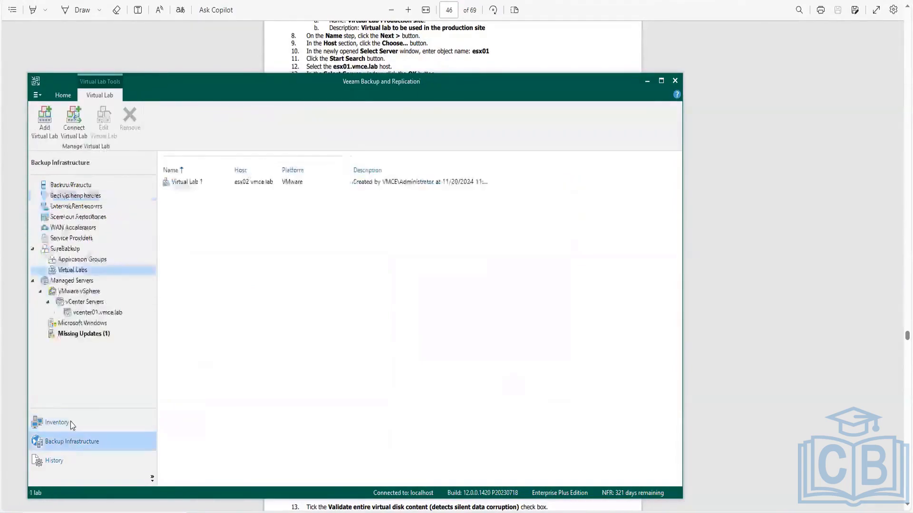
left_click(86, 198)
left_click(84, 186)
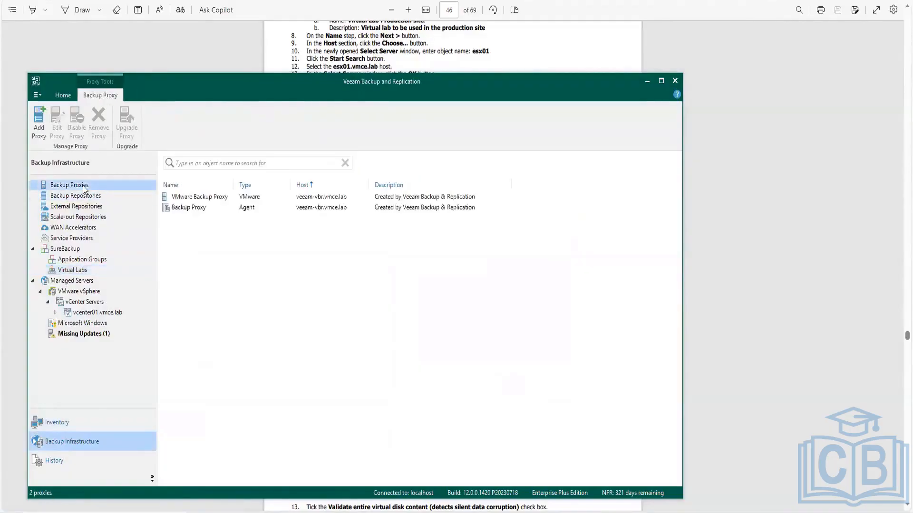
left_click(84, 207)
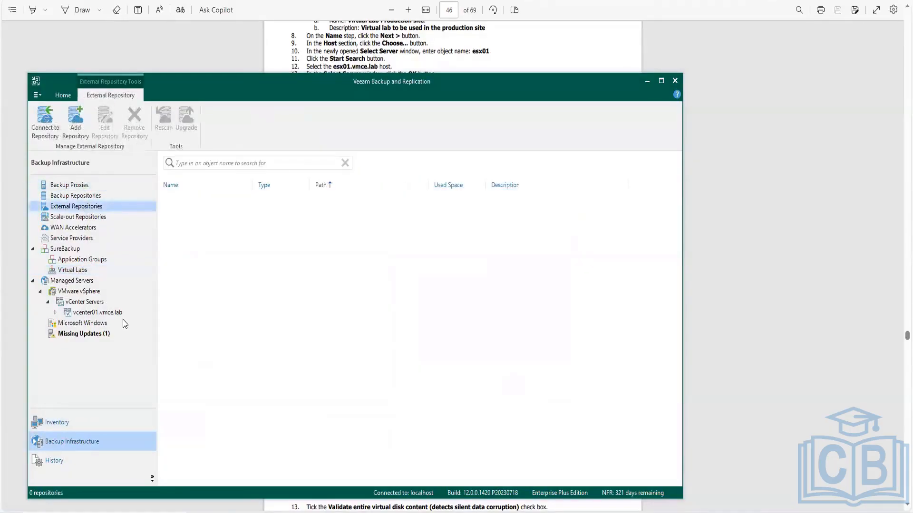
Step: Examine the inventory's physical infrastructure groups, sessions from the last 24 hours, and the DR datacenter's virtual machines
left_click(61, 427)
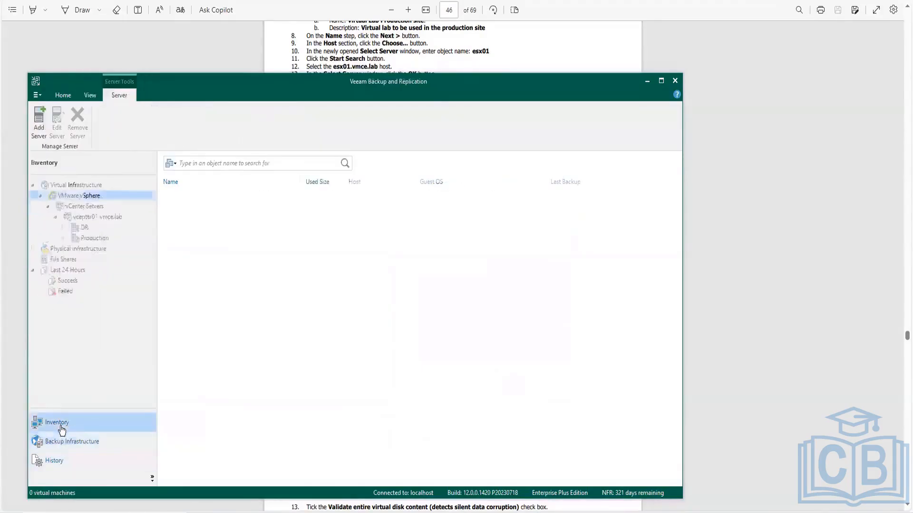
left_click(92, 249)
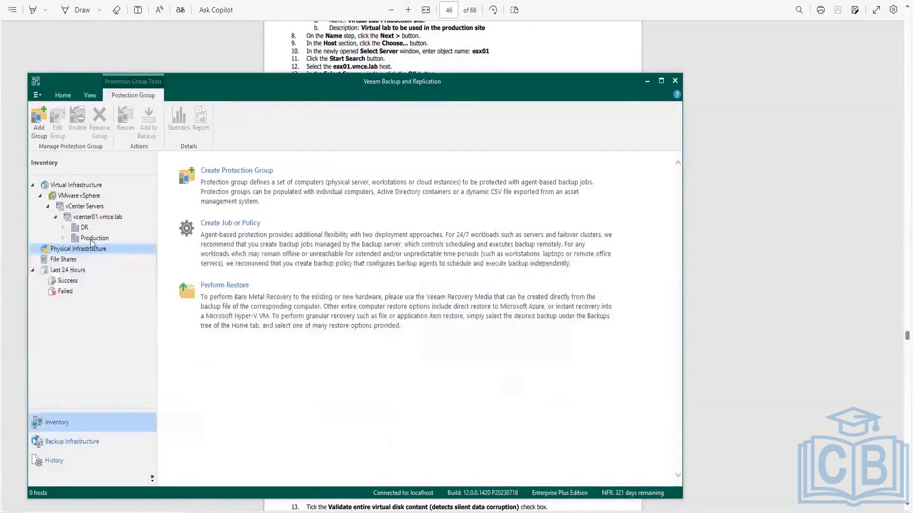
left_click(74, 270)
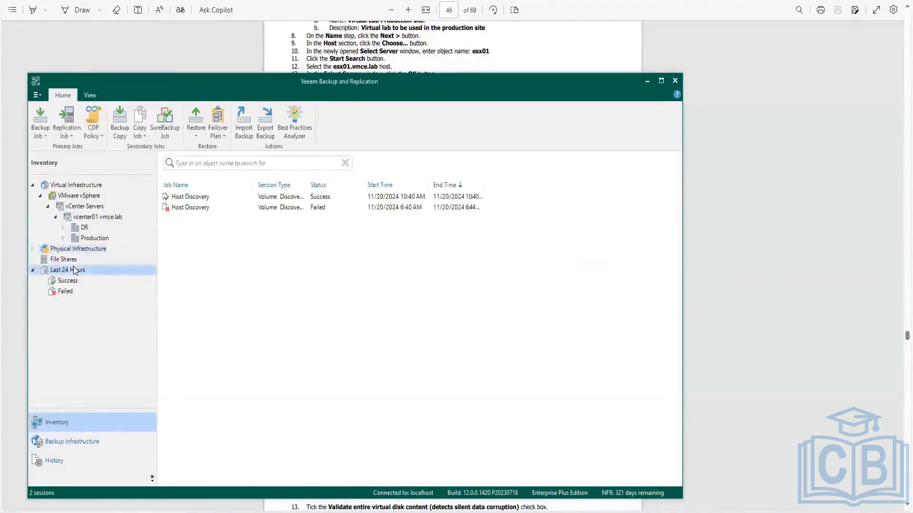
left_click(75, 248)
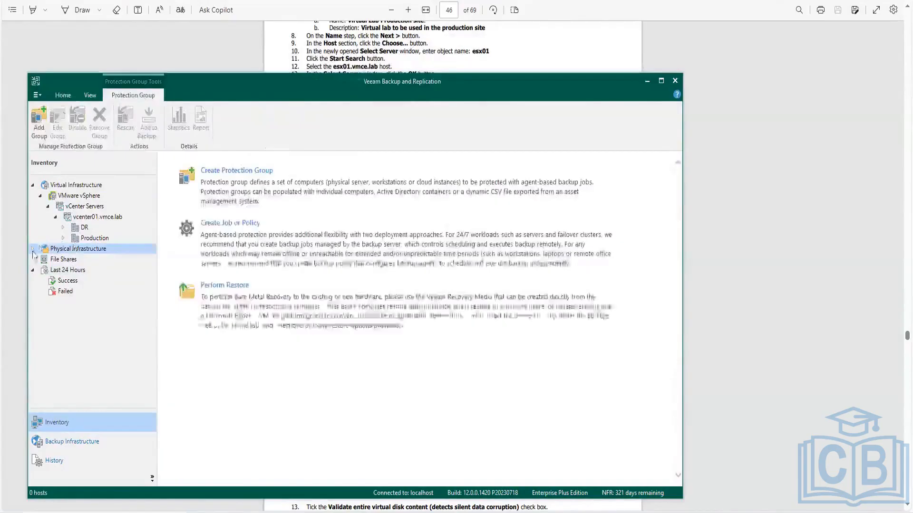
left_click(32, 249)
left_click(69, 261)
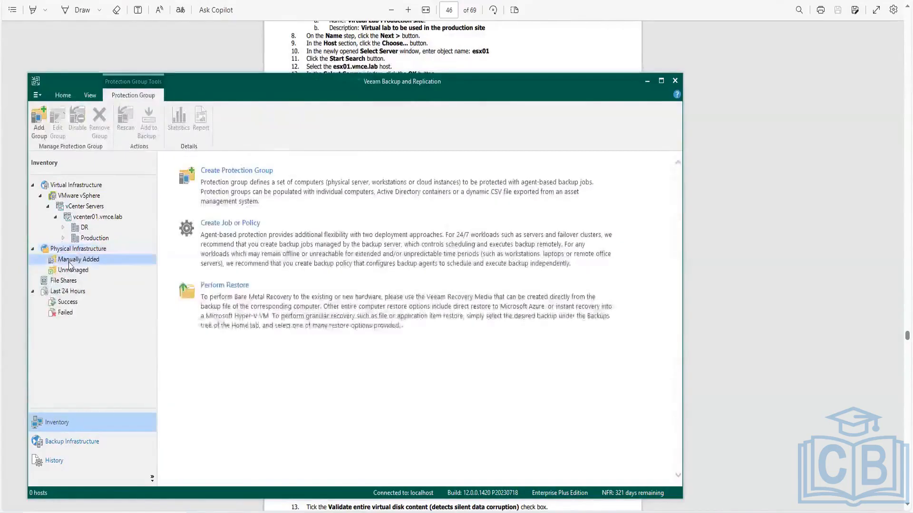
left_click(77, 208)
left_click(81, 227)
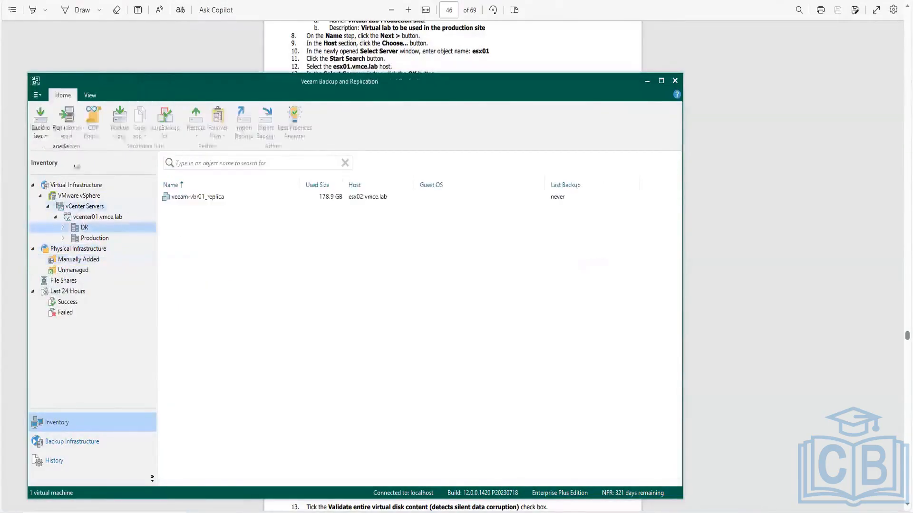
left_click(46, 139)
left_click(61, 149)
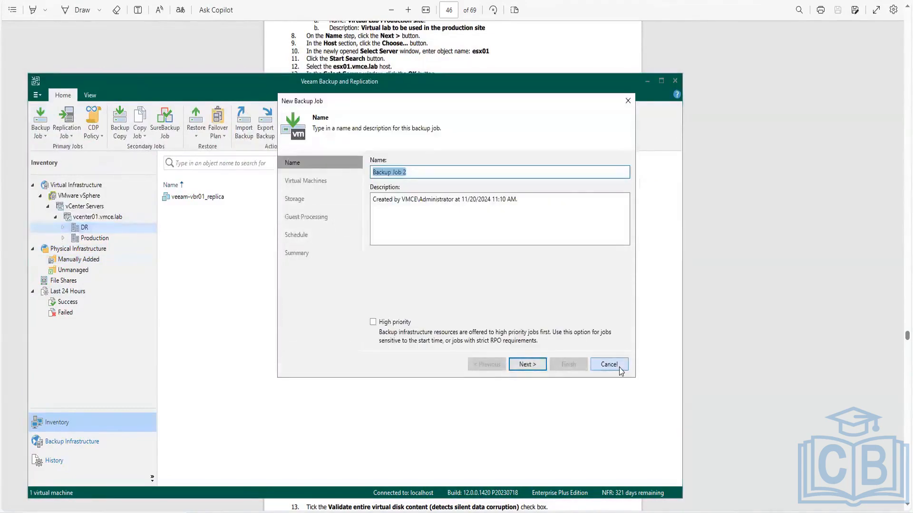
left_click(618, 371)
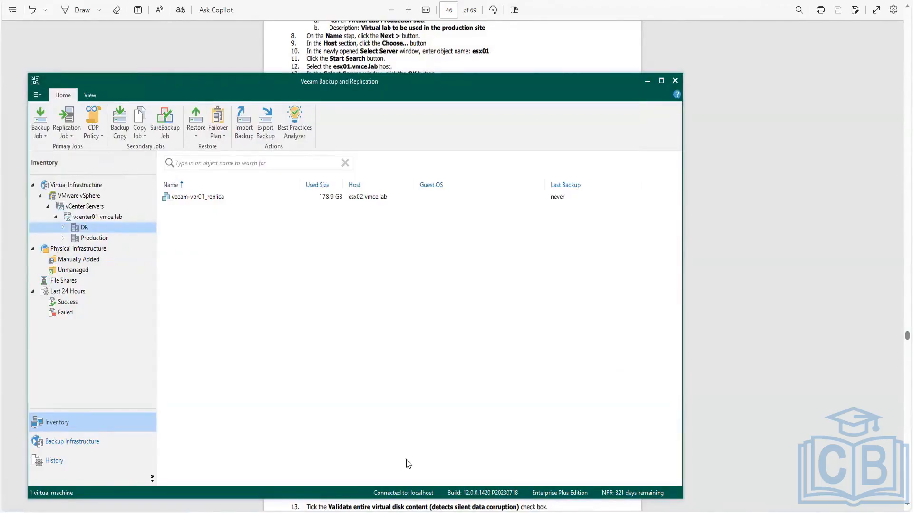
Step: Examine the job history for the Vsphere (Full) backup session and the processing details of the hyperv-tiny machine
left_click(59, 463)
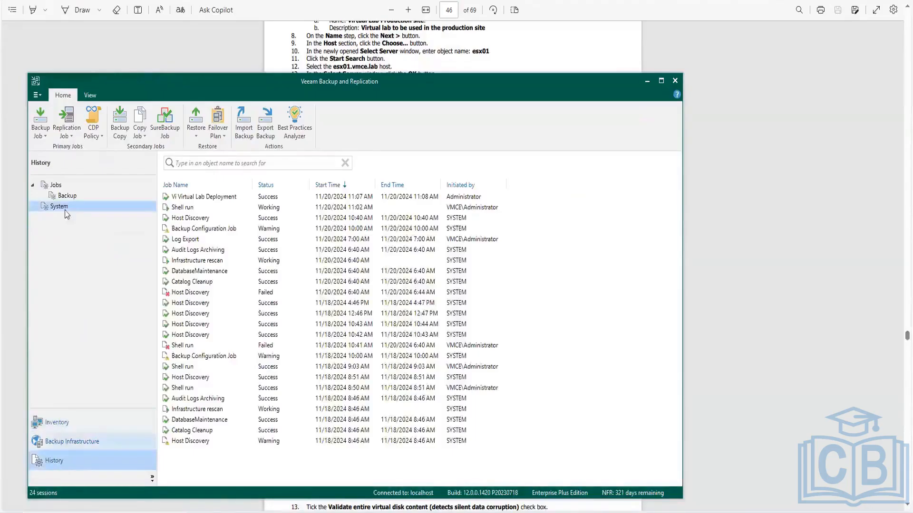
left_click(58, 188)
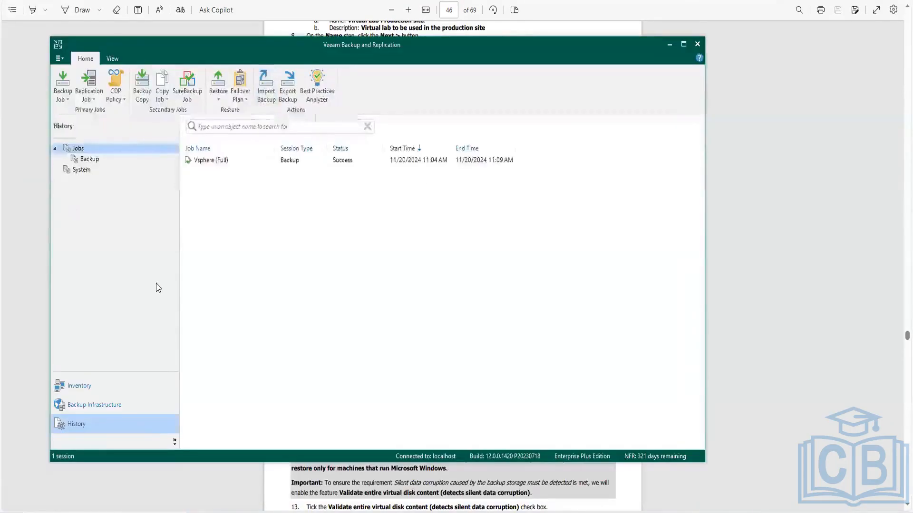
left_click(205, 163)
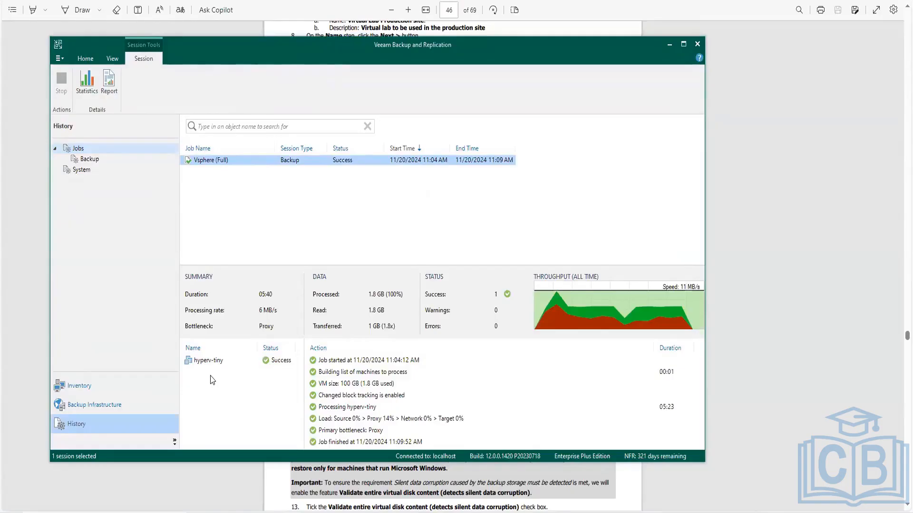
left_click(255, 361)
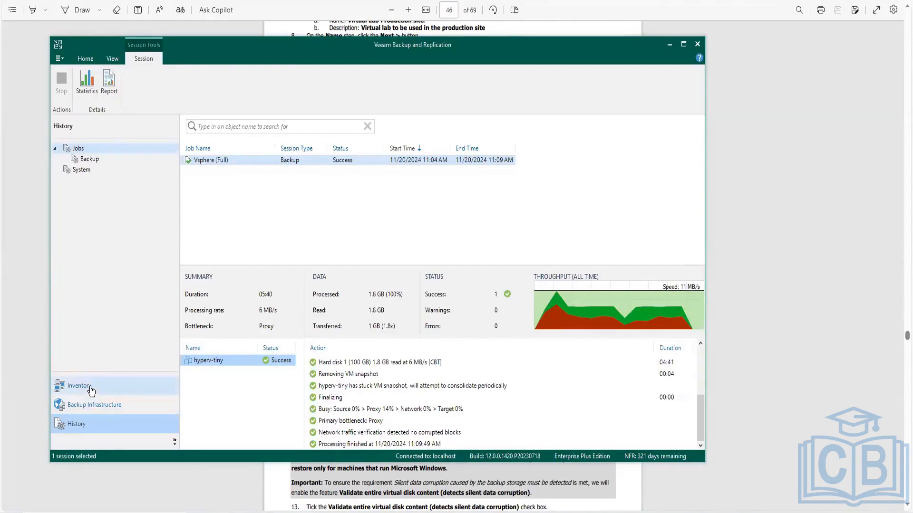
Step: Start a new SureBackup job with the default name and keep Virtual Lab 1 as its virtual lab
left_click(85, 58)
left_click(191, 92)
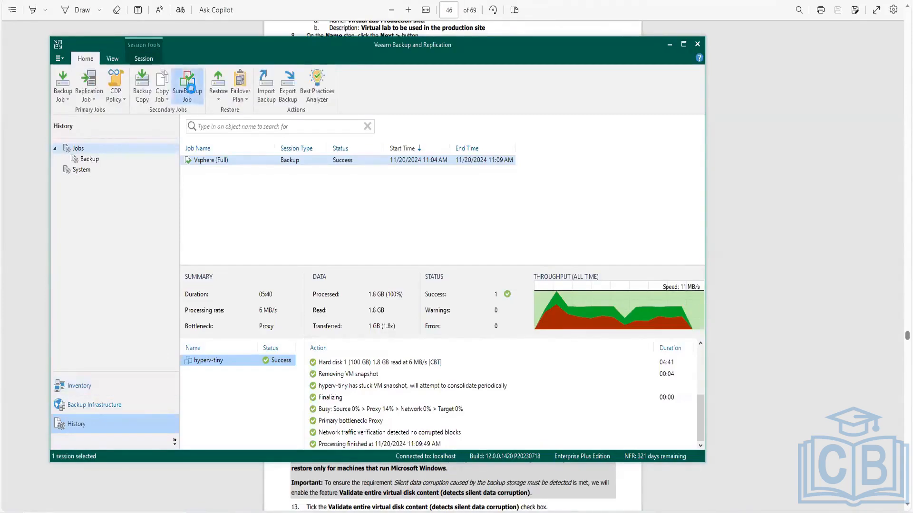
left_click(527, 370)
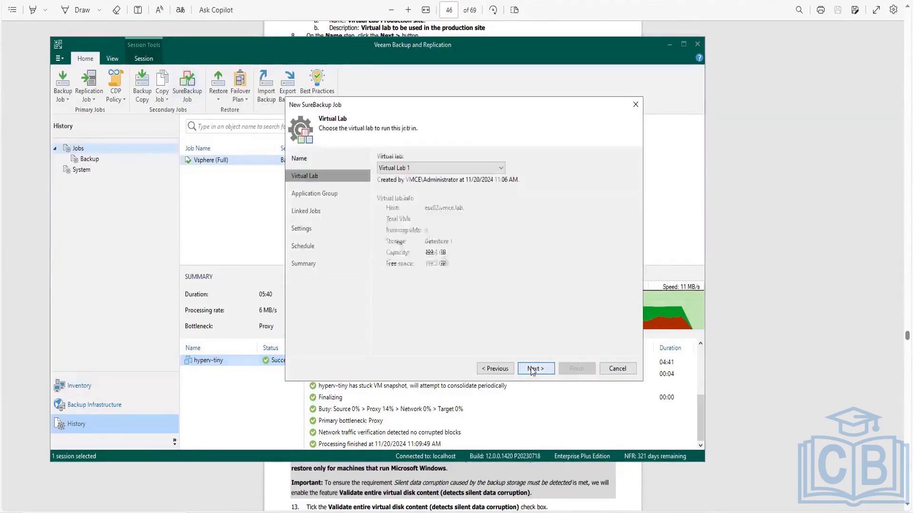
left_click_drag(457, 111, 220, 110)
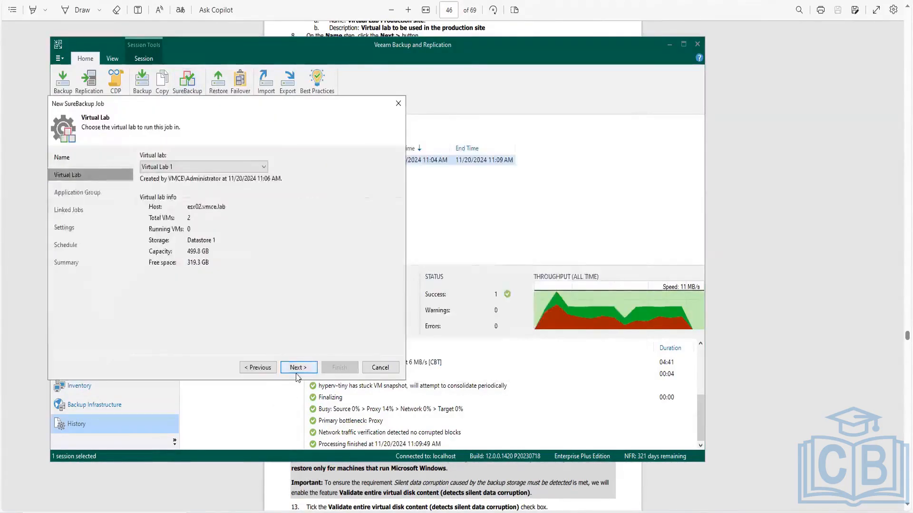
left_click(296, 372)
Step: Check the available application groups, keep No application group for the SureBackup job, and continue to the linked jobs
left_click(195, 169)
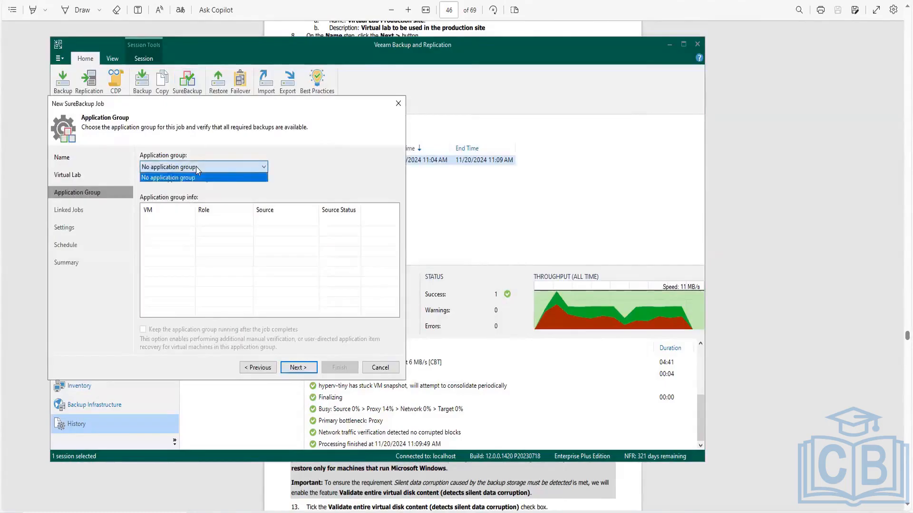
left_click(196, 169)
left_click(299, 368)
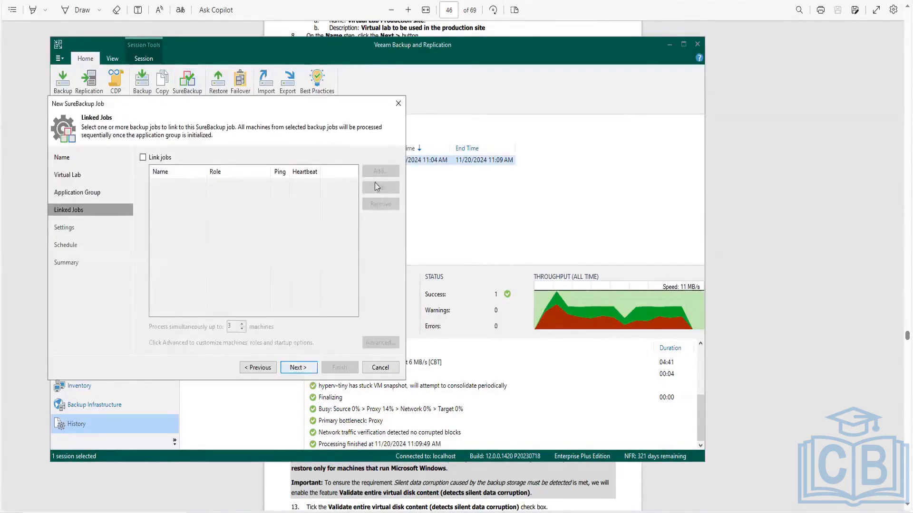
Step: Enable job linking and add the Vsphere backup job to the SureBackup job's linked jobs
left_click(151, 157)
left_click(380, 171)
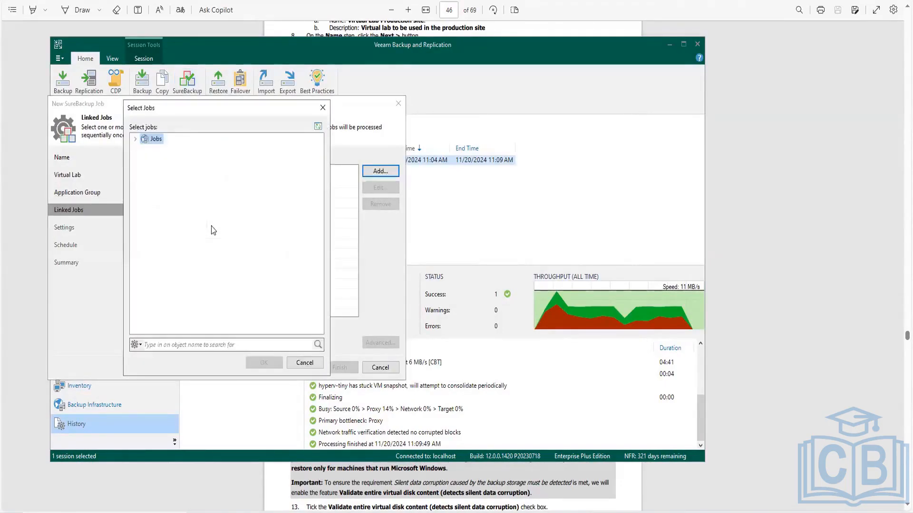
left_click(136, 139)
left_click(167, 150)
left_click(263, 362)
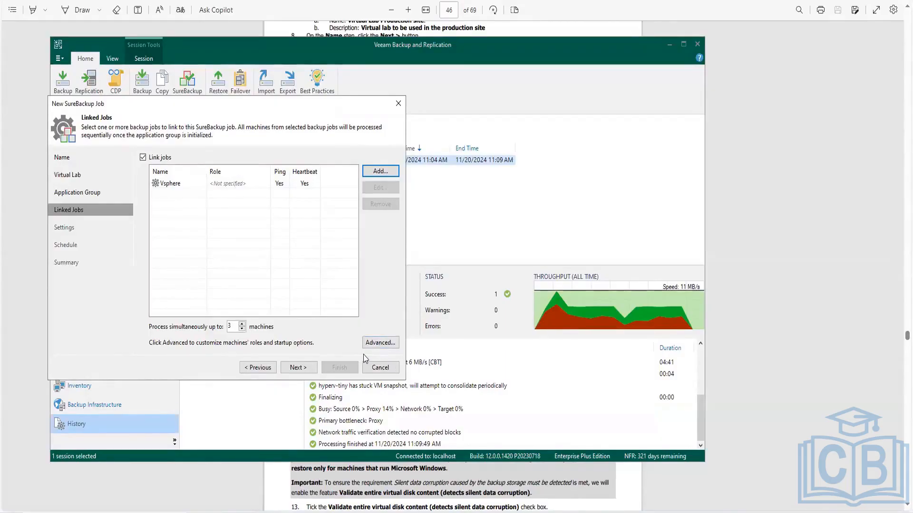
Step: Enable validation of the entire virtual disk content and malware scanning of the selected restore point, and continue to the schedule settings
left_click(304, 369)
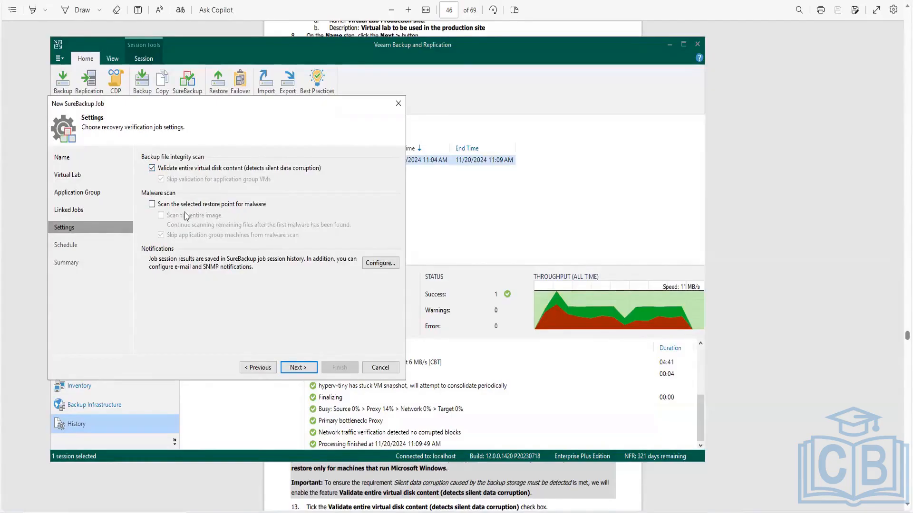
left_click(210, 205)
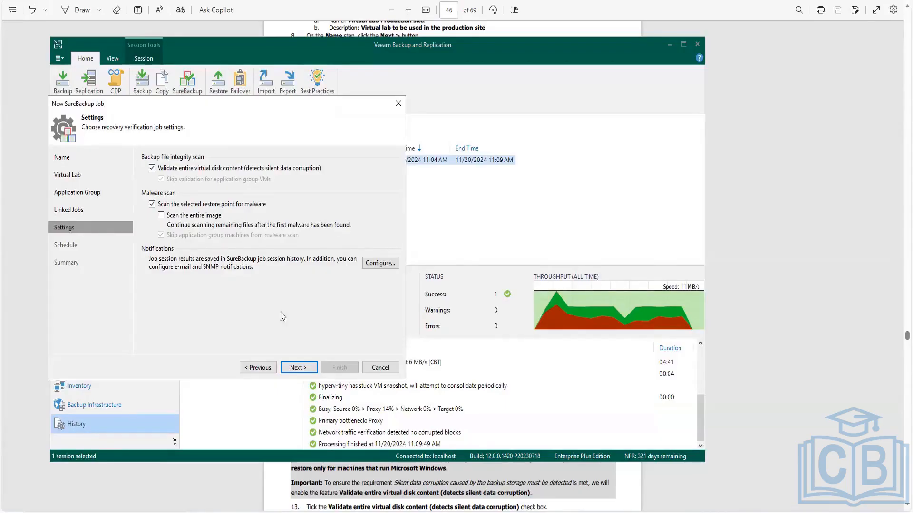
left_click(299, 367)
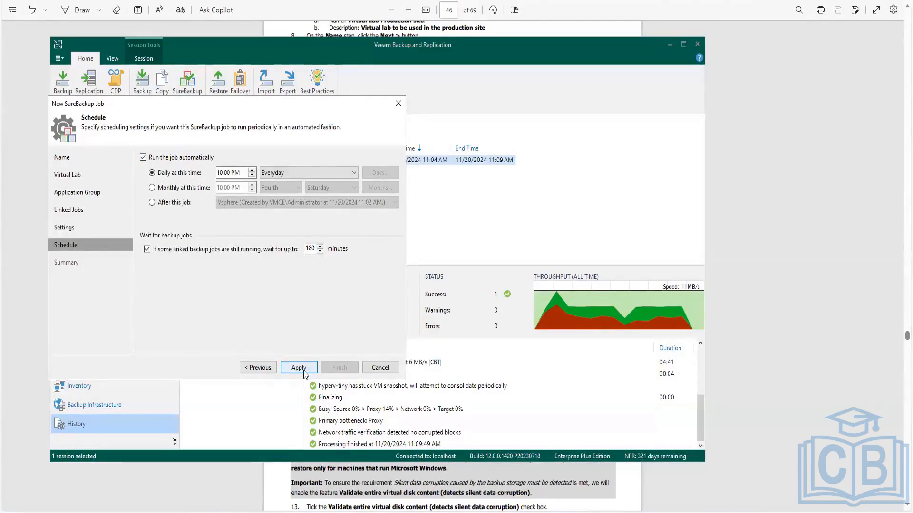
Step: Apply the everyday 10:00 PM schedule with the 180-minute wait for linked jobs, then finish the SureBackup job and run it immediately
left_click(304, 371)
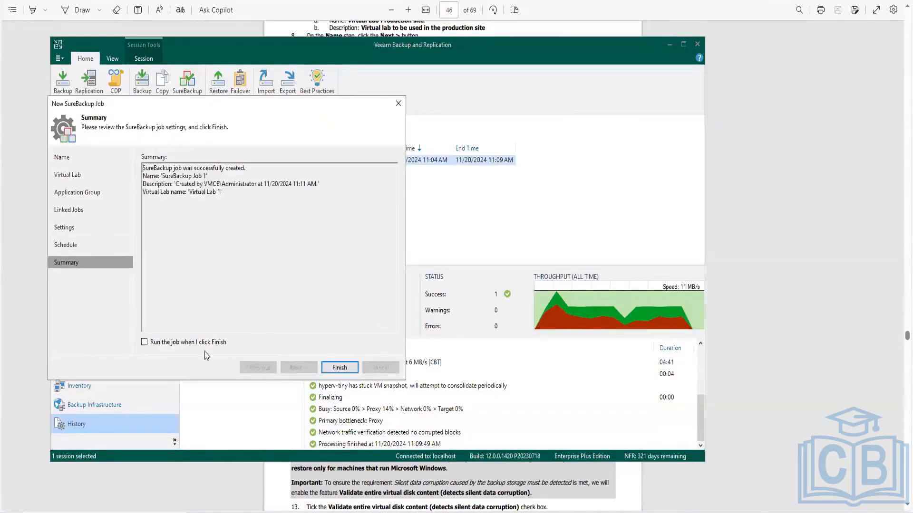
left_click(346, 372)
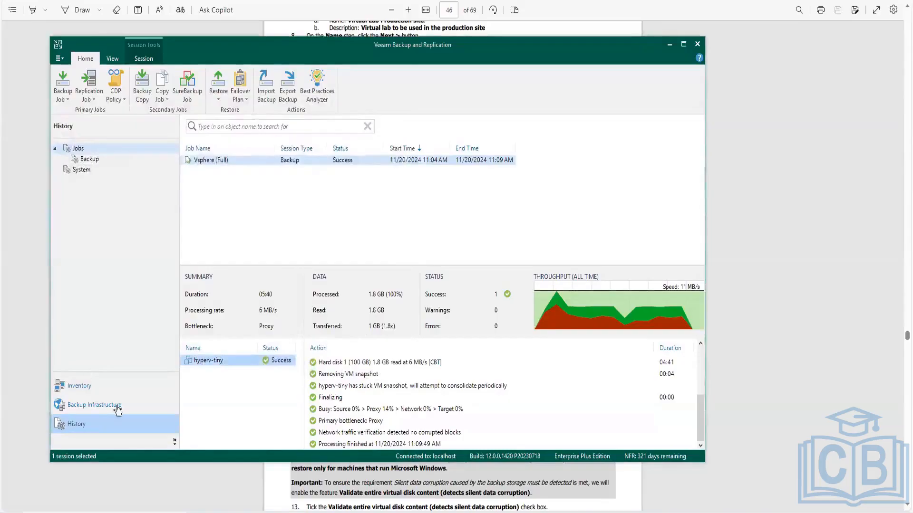
Step: Add the Home, Storage Infrastructure, Tape Infrastructure and Files views to the console's navigation list
left_click(174, 442)
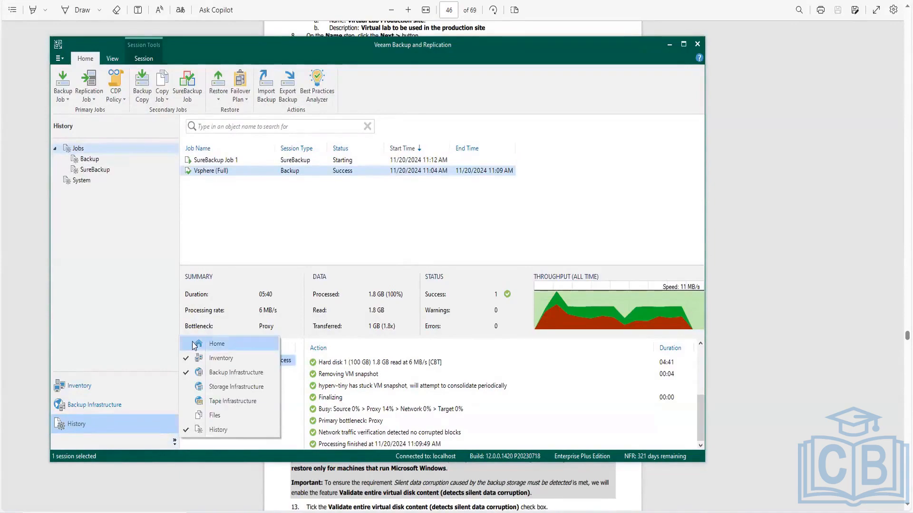
left_click(196, 346)
left_click(175, 442)
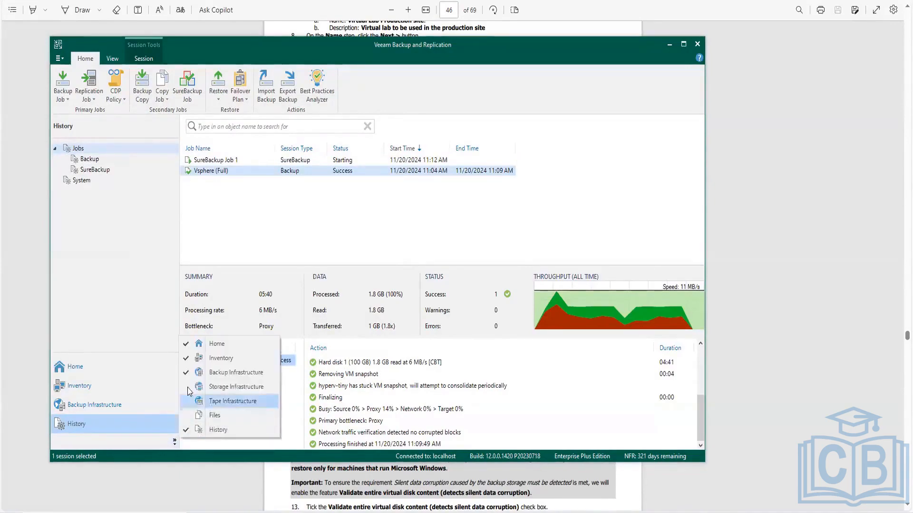
left_click(189, 390)
left_click(174, 442)
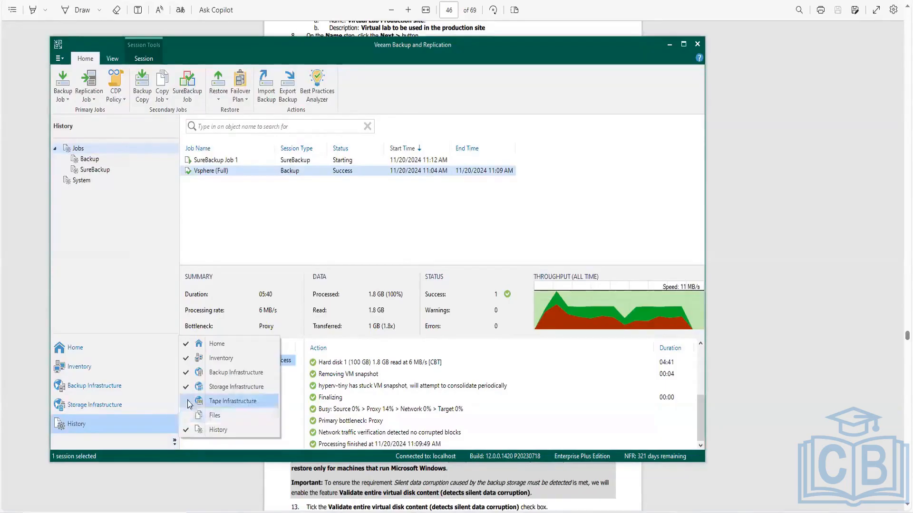
left_click(189, 403)
left_click(175, 442)
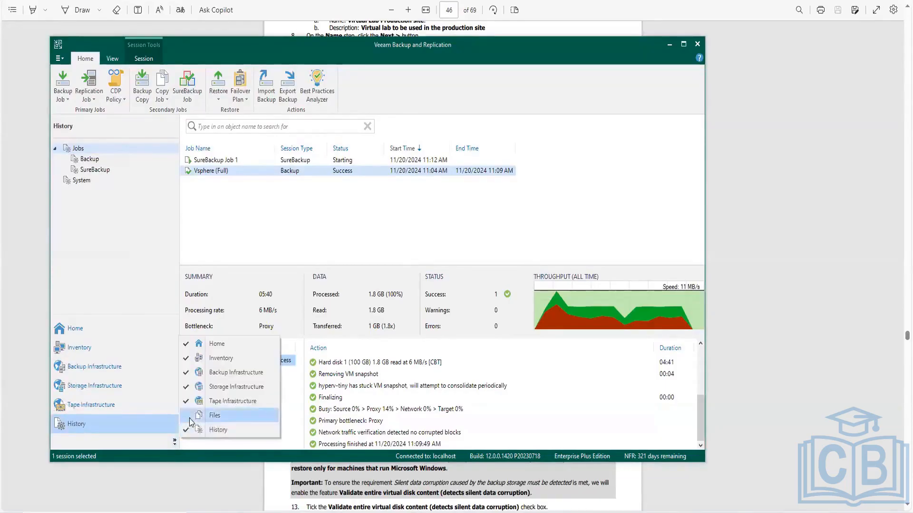
left_click(190, 422)
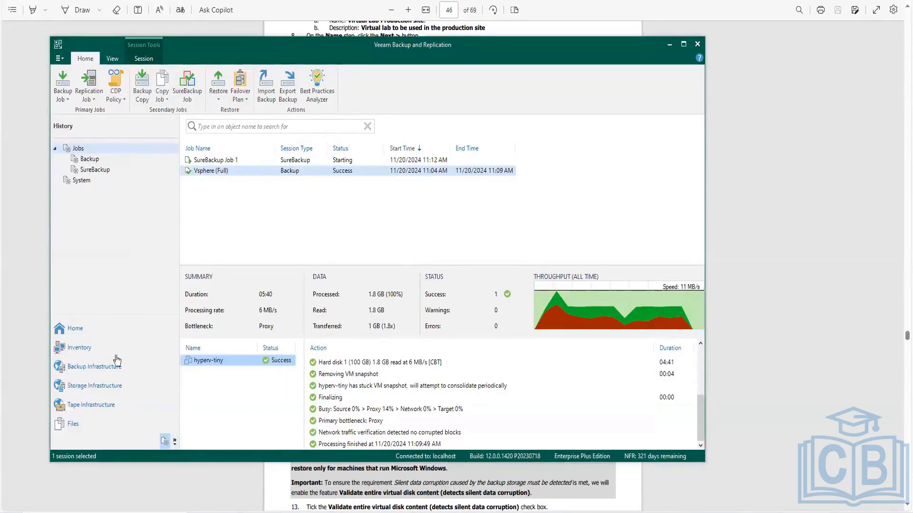
Step: Open the running SureBackup Job 1 session from the Home view, check the hyperv-tiny verification status, and close the session details
left_click(104, 332)
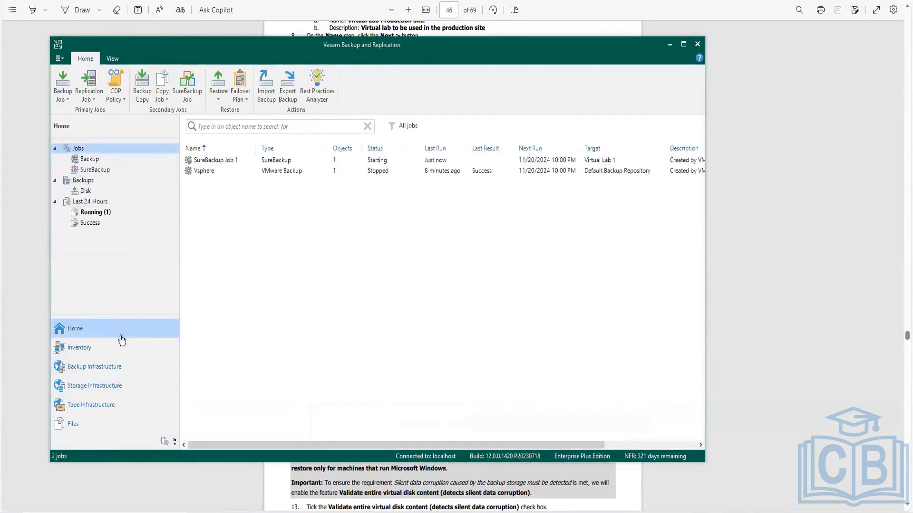
left_click(222, 161)
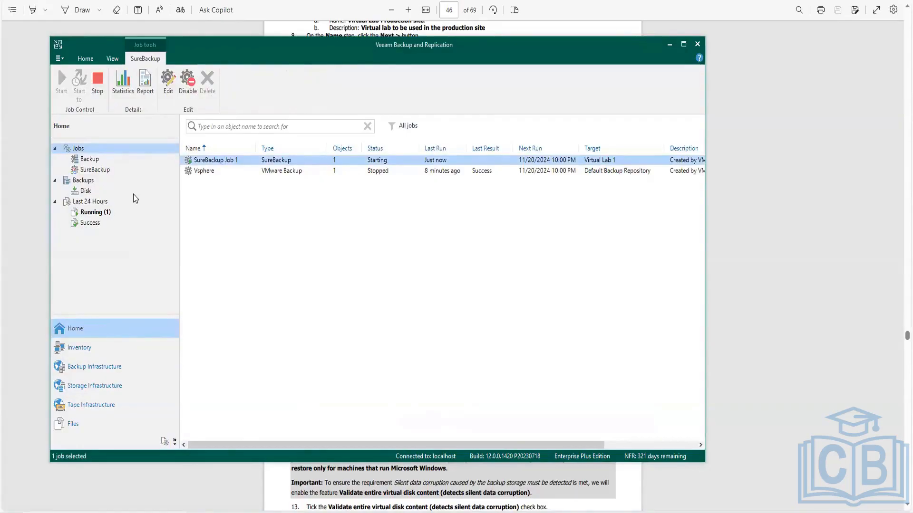
left_click(95, 212)
left_click(267, 162)
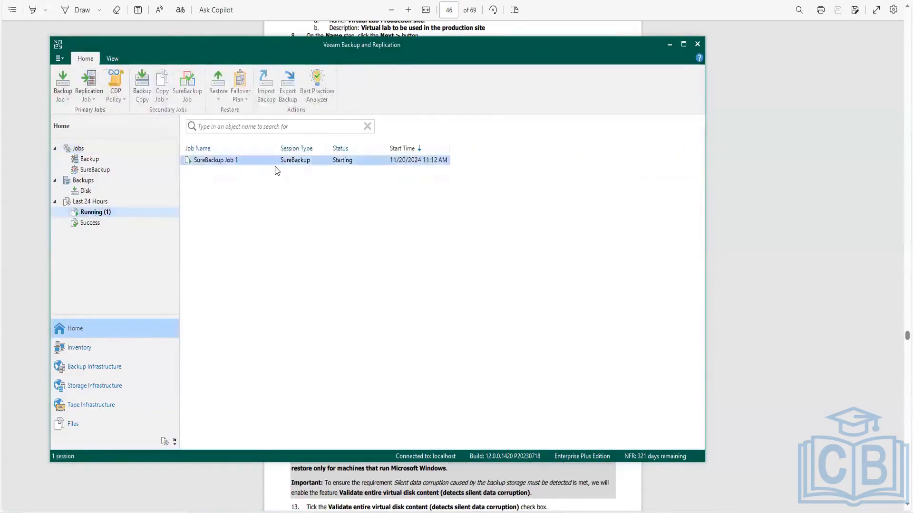
double_click(265, 162)
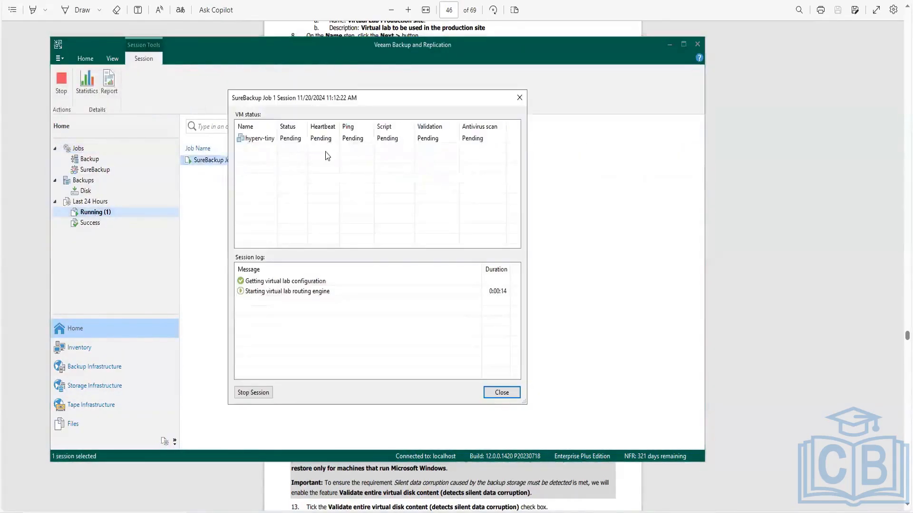
left_click(276, 140)
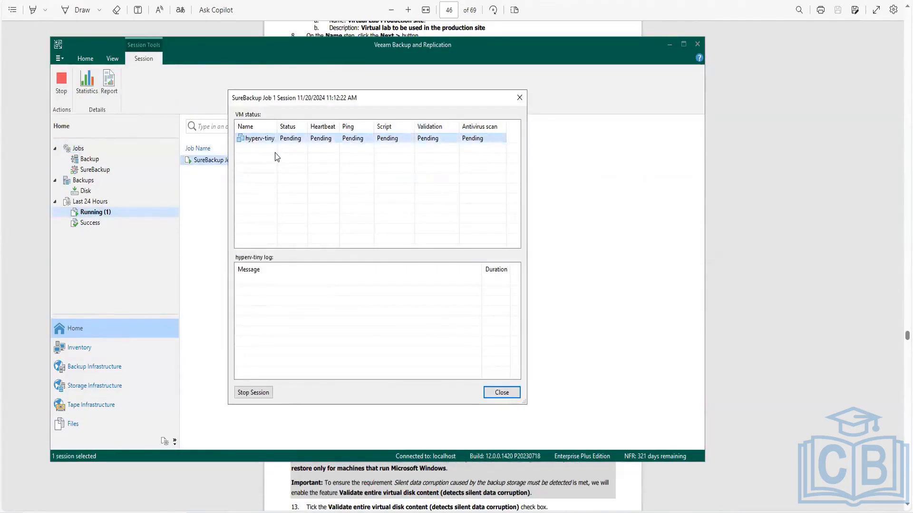
left_click(494, 393)
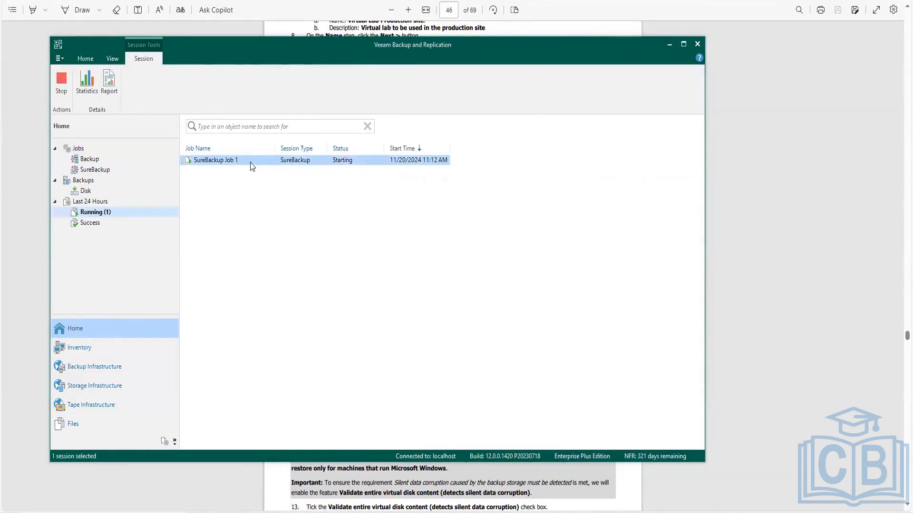
Step: Switch to the PDF lab guide and read the remaining SureBackup job instructions through to the start of Lab 8.2
left_click(385, 493)
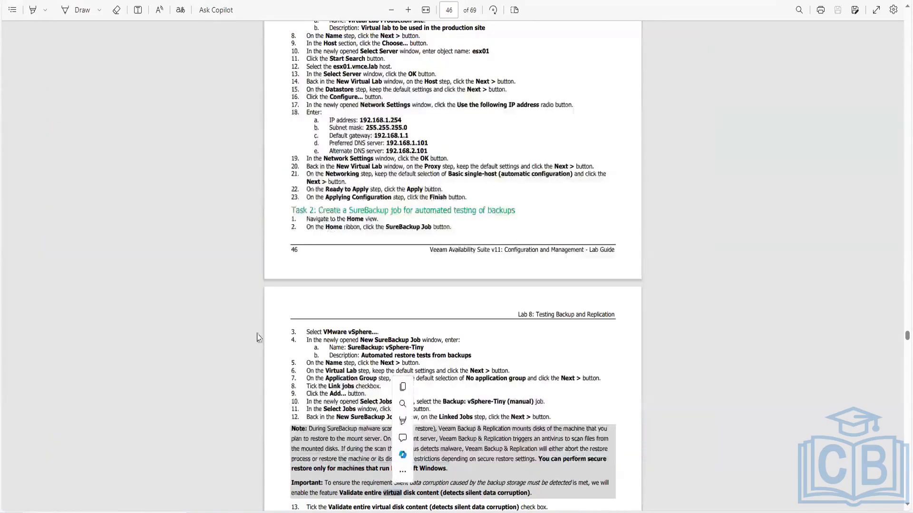
scroll(285, 349, "down", 3)
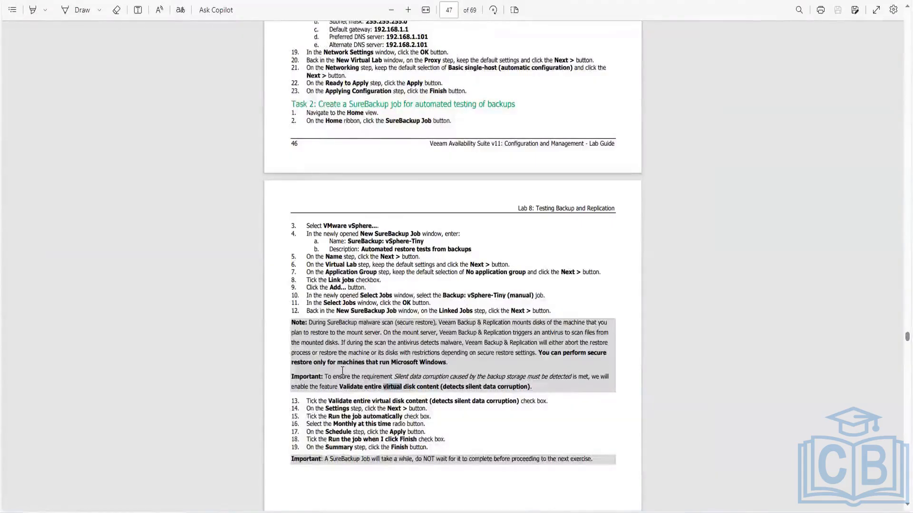
scroll(343, 371, "down", 2)
scroll(342, 373, "down", 2)
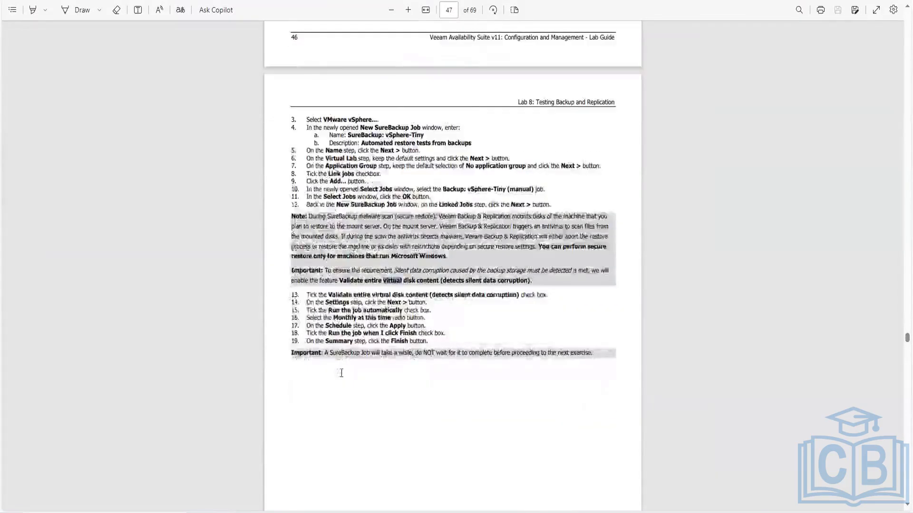
scroll(342, 373, "down", 4)
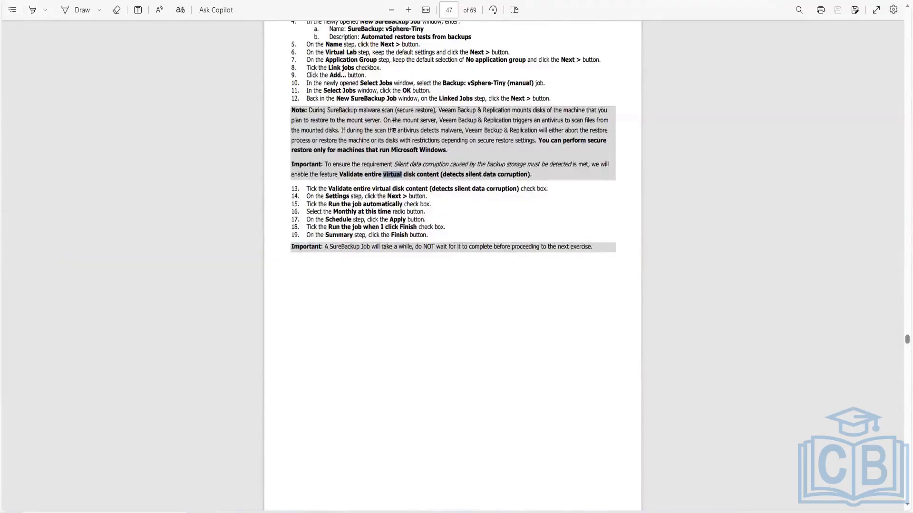
scroll(268, 386, "down", 5)
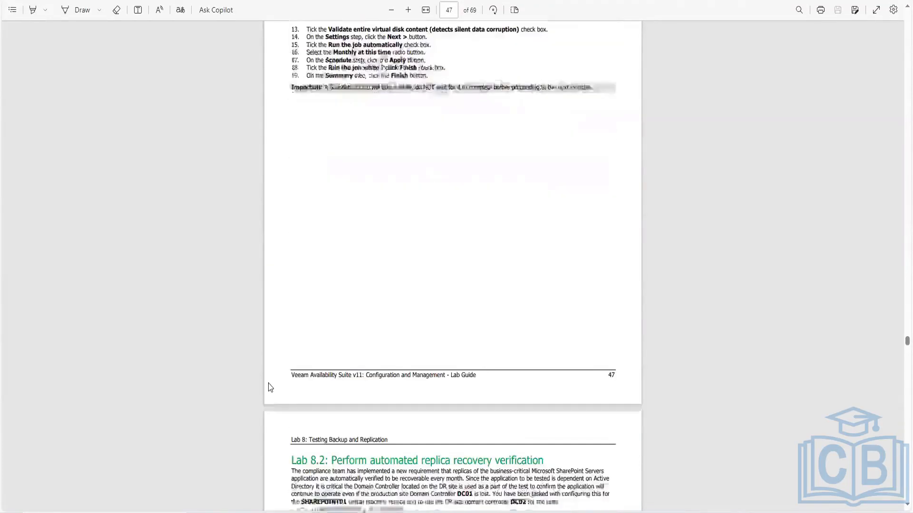
scroll(268, 387, "down", 1)
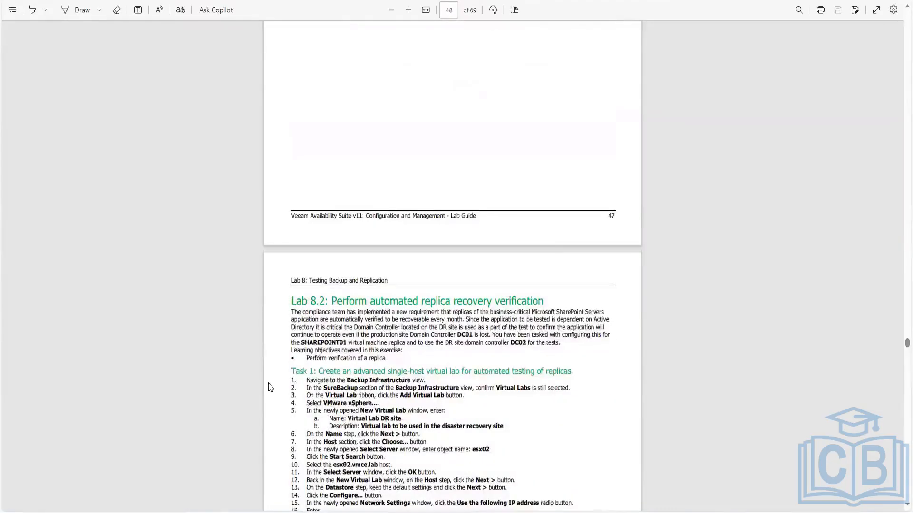
Step: Return to Veeam Backup and Replication, reopen the running SureBackup Job 1 session and examine the hyperv-tiny log's antivirus scan entry
key("alt+Tab")
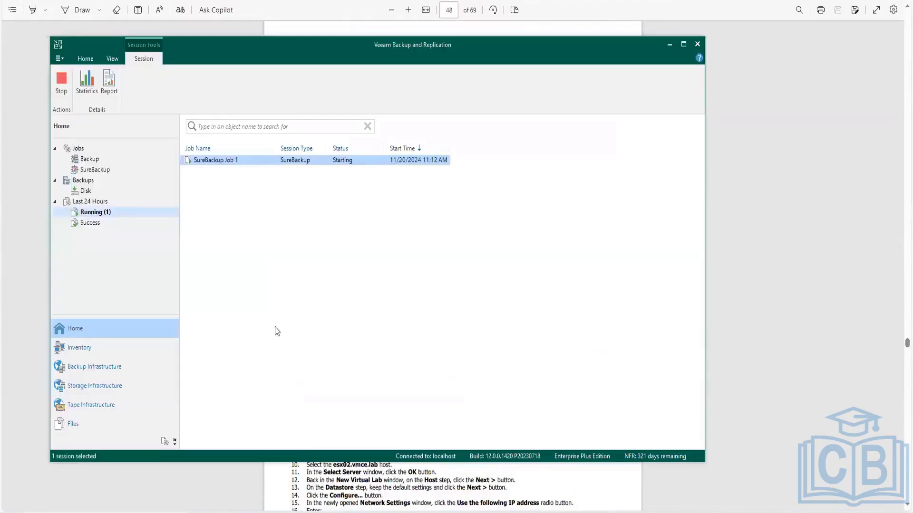
left_click(108, 221)
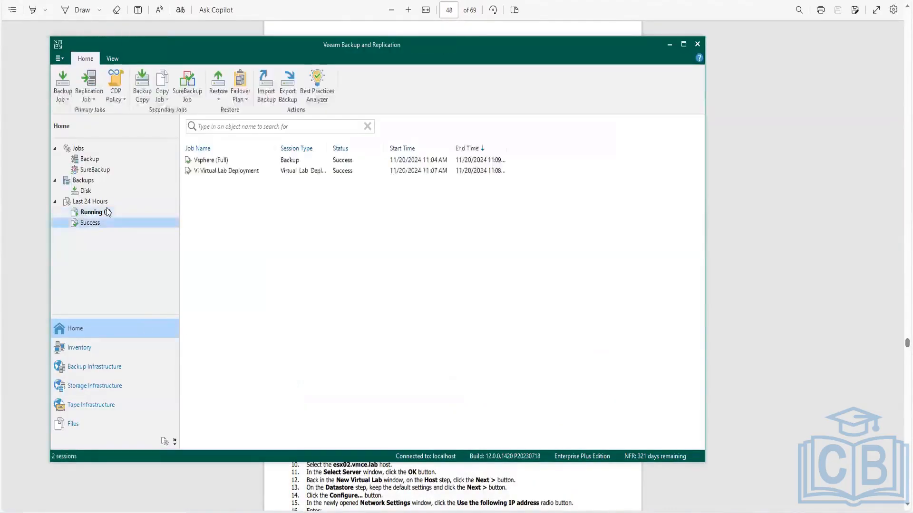
left_click(108, 212)
left_click(236, 160)
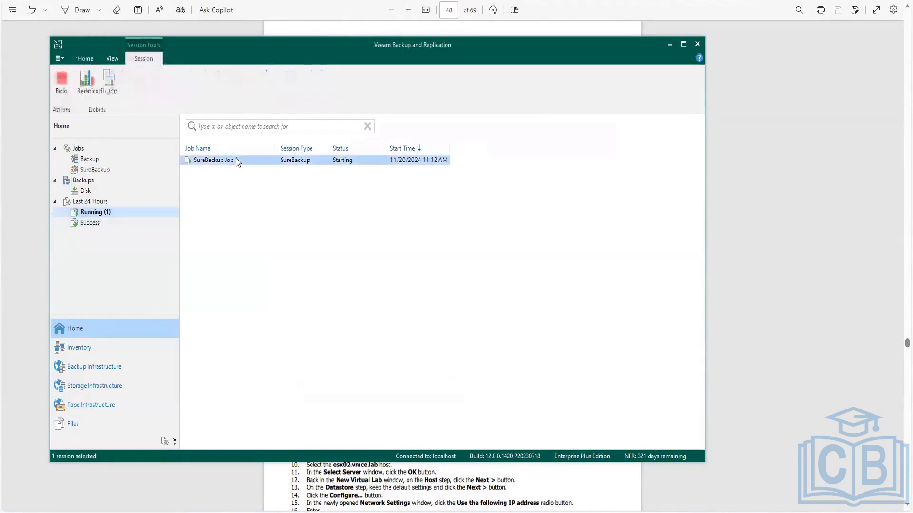
double_click(235, 159)
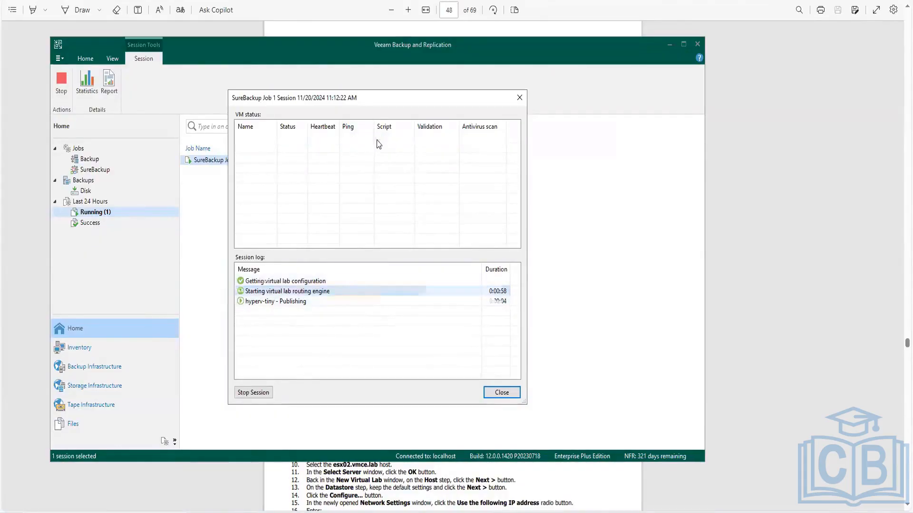
left_click(377, 139)
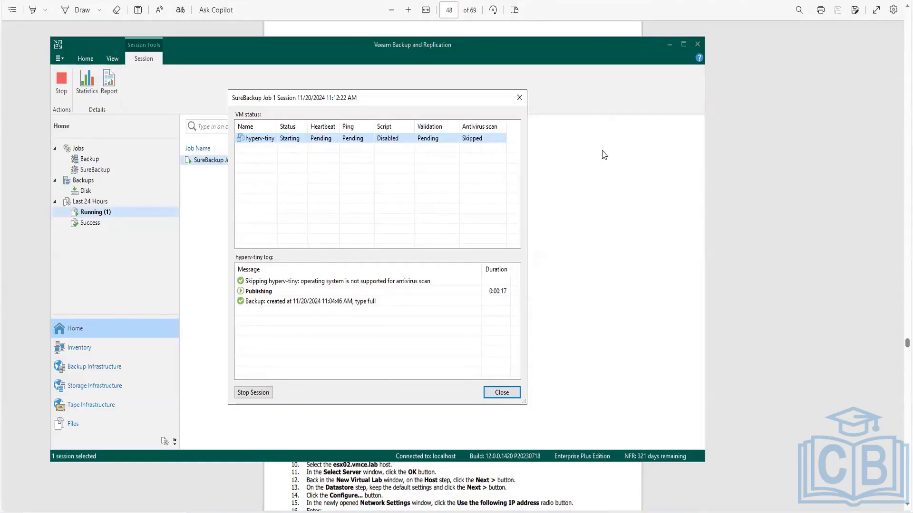
left_click(294, 282)
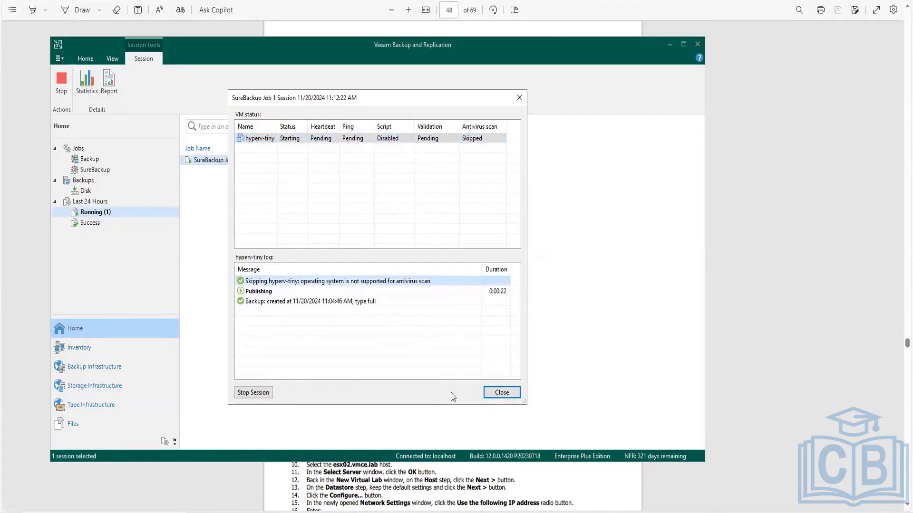